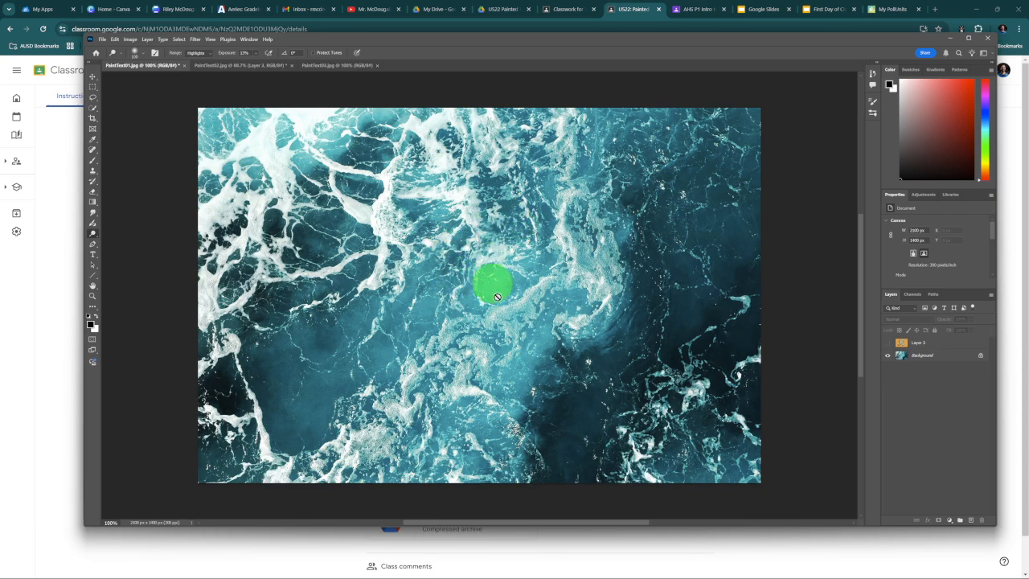
Step: Show the finished painted letter layer and review the U522: Painted Text Effect assignment page in Google Classroom
{"action": "left_click", "coordinate": [887, 345]}
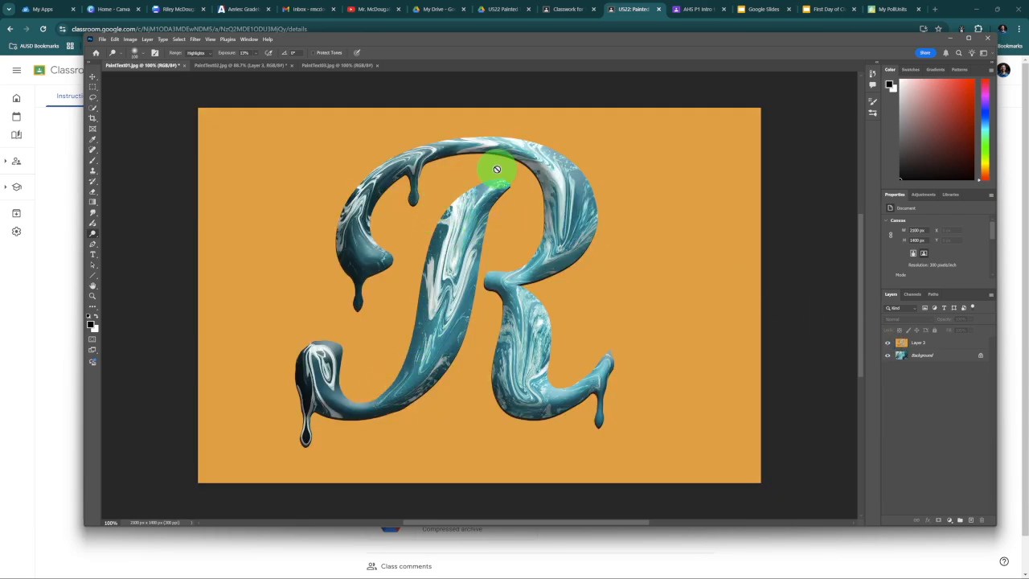
{"action": "left_click", "coordinate": [64, 326]}
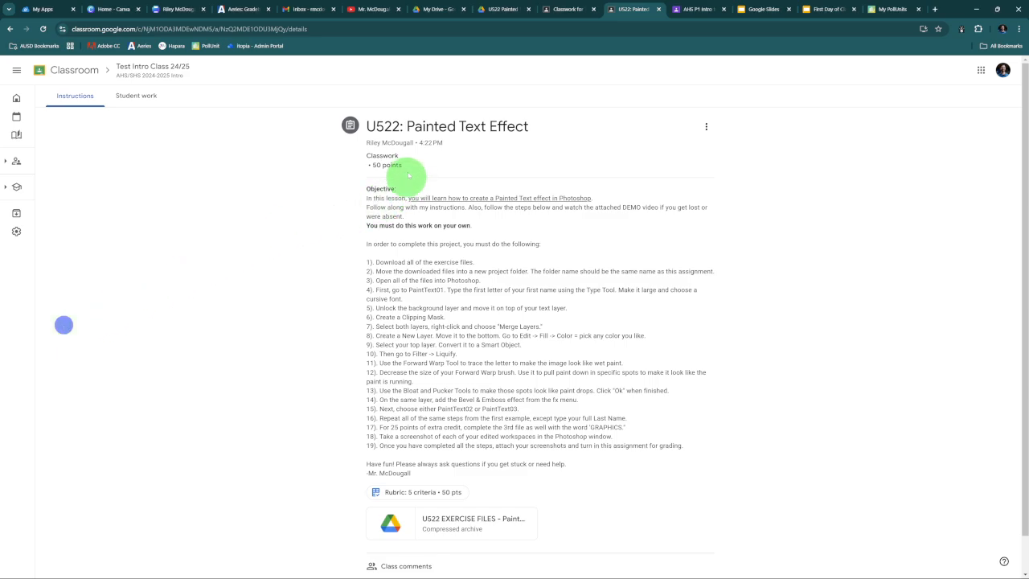
{"action": "left_click_drag", "start_coordinate": [407, 127], "coordinate": [525, 127]}
{"action": "left_click", "coordinate": [579, 155]}
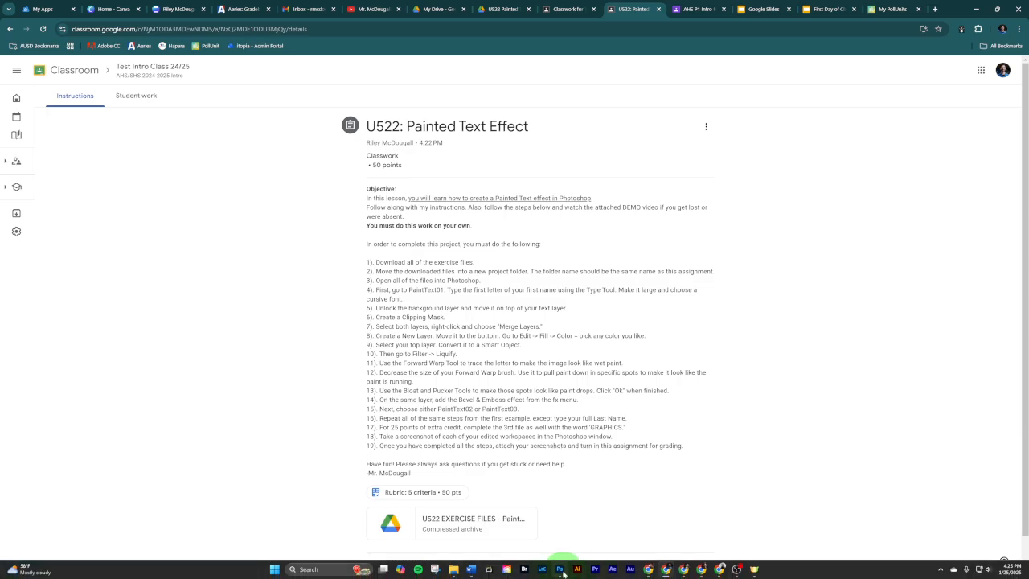
Step: Switch back to Photoshop and delete the finished Layer 3 from PaintText01.jpg, keeping only the ocean background
{"action": "left_click", "coordinate": [561, 570]}
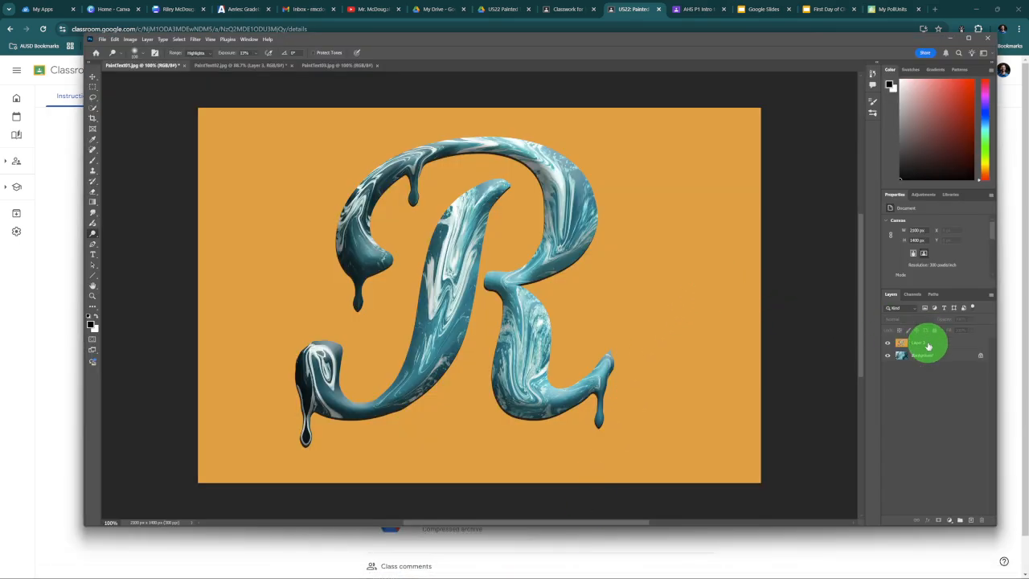
{"action": "left_click_drag", "start_coordinate": [935, 344], "coordinate": [981, 520]}
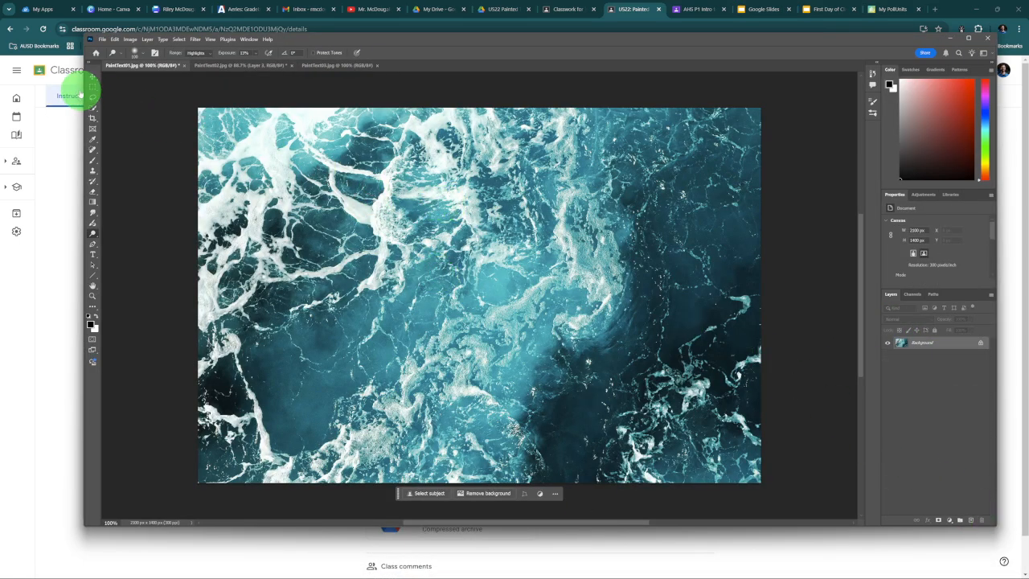
{"action": "left_click", "coordinate": [94, 76]}
{"action": "left_click", "coordinate": [487, 215]}
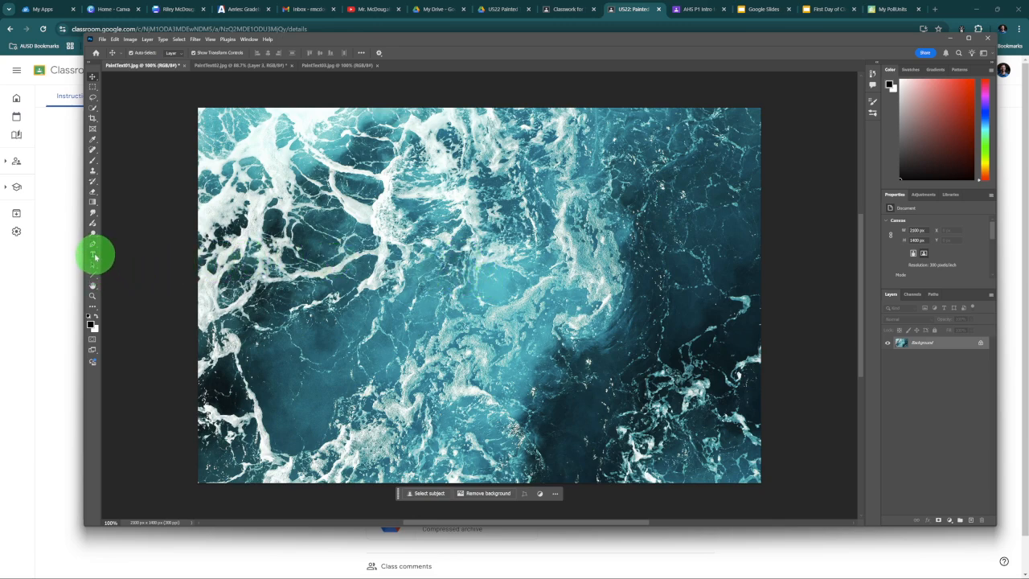
Step: Add a white text letter R over the ocean image and enlarge it to about 373 pt near the canvas center
{"action": "left_click", "coordinate": [94, 254]}
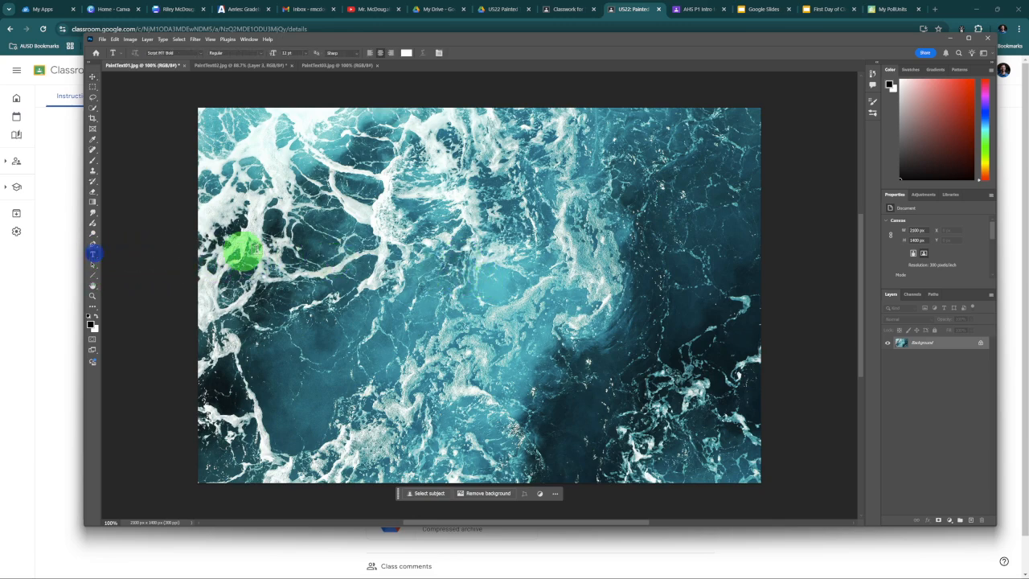
{"action": "left_click", "coordinate": [432, 267]}
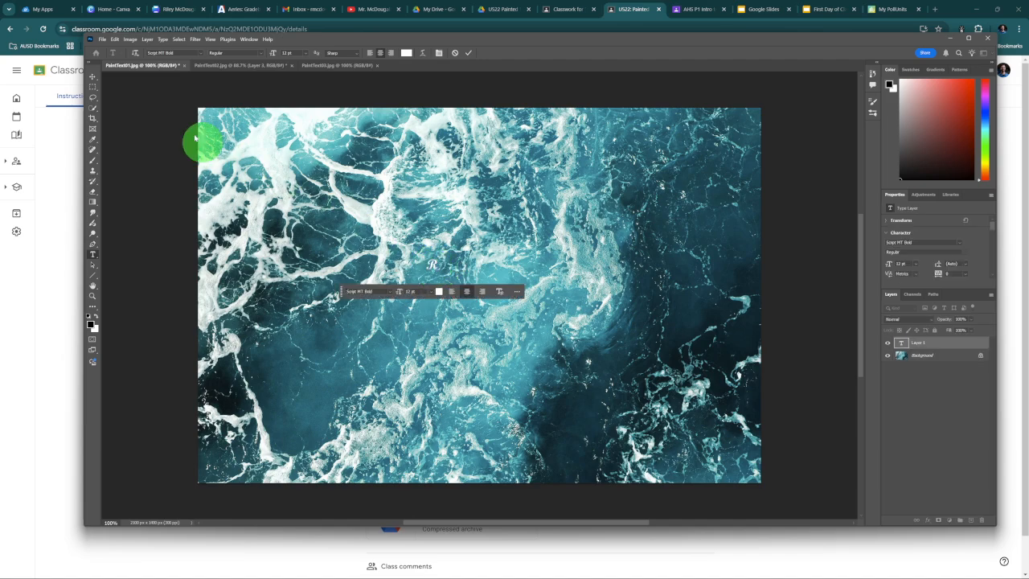
{"action": "left_click", "coordinate": [93, 75]}
{"action": "left_click_drag", "start_coordinate": [439, 270], "coordinate": [711, 419]}
{"action": "left_click_drag", "start_coordinate": [605, 261], "coordinate": [579, 186]}
{"action": "left_click_drag", "start_coordinate": [616, 86], "coordinate": [654, 70]}
{"action": "left_click_drag", "start_coordinate": [591, 219], "coordinate": [572, 271]}
{"action": "scroll", "coordinate": [767, 290], "scroll_direction": "down", "scroll_amount": 2}
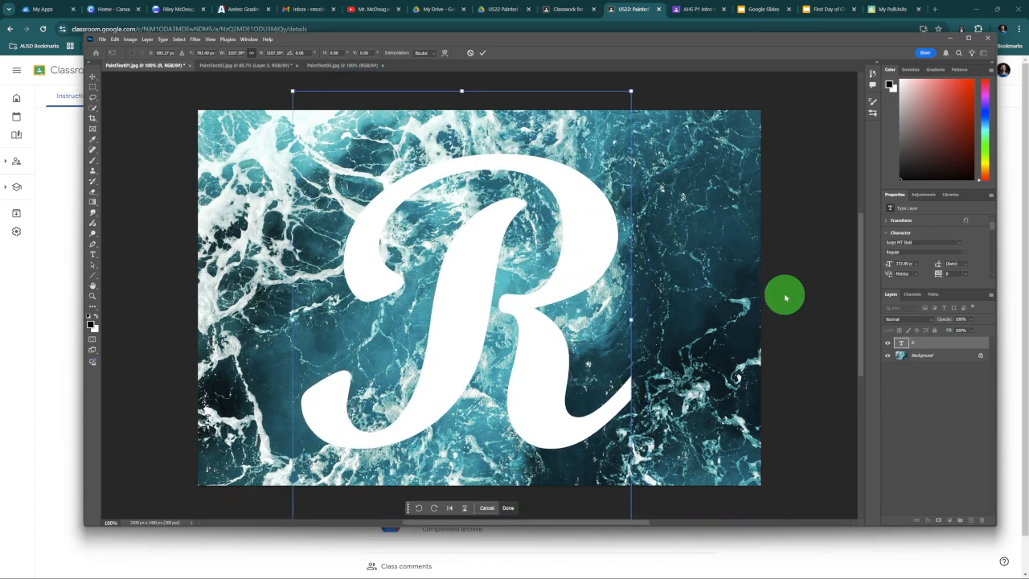
{"action": "key", "text": "Return"}
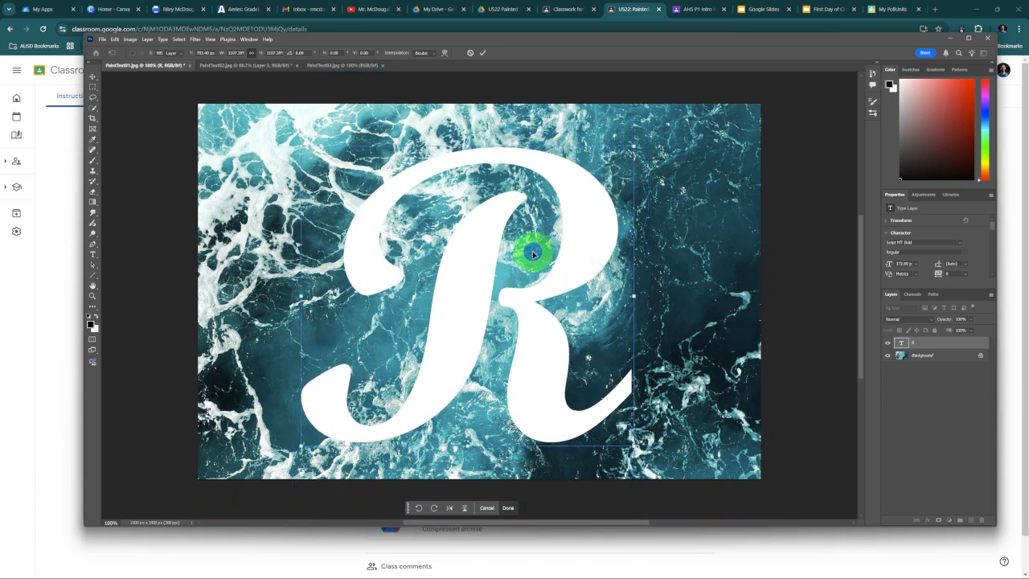
Step: Apply the Script MT Bold font to the R and move the letter slightly upward on the canvas
{"action": "double_click", "coordinate": [558, 255]}
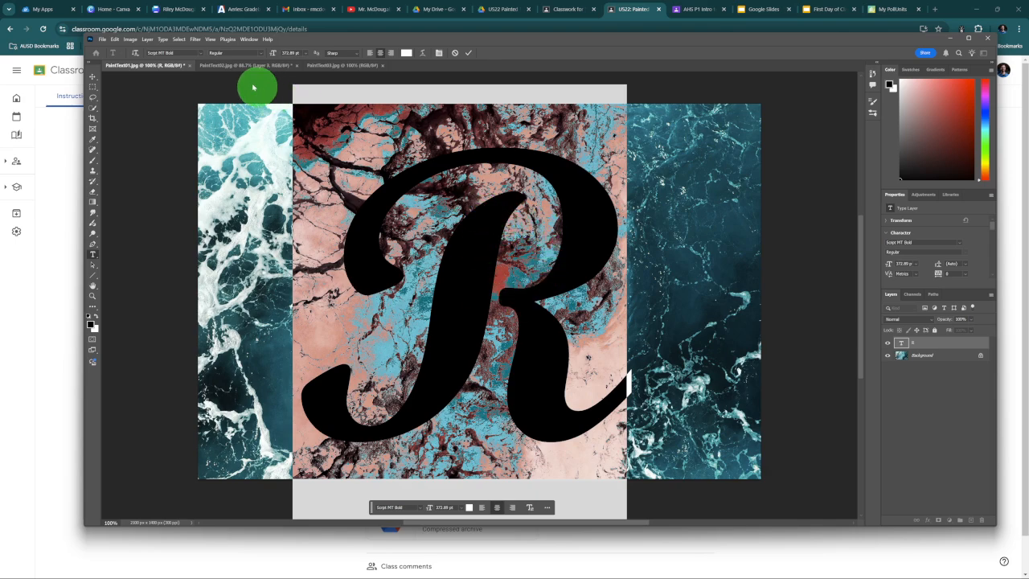
{"action": "left_click", "coordinate": [201, 53]}
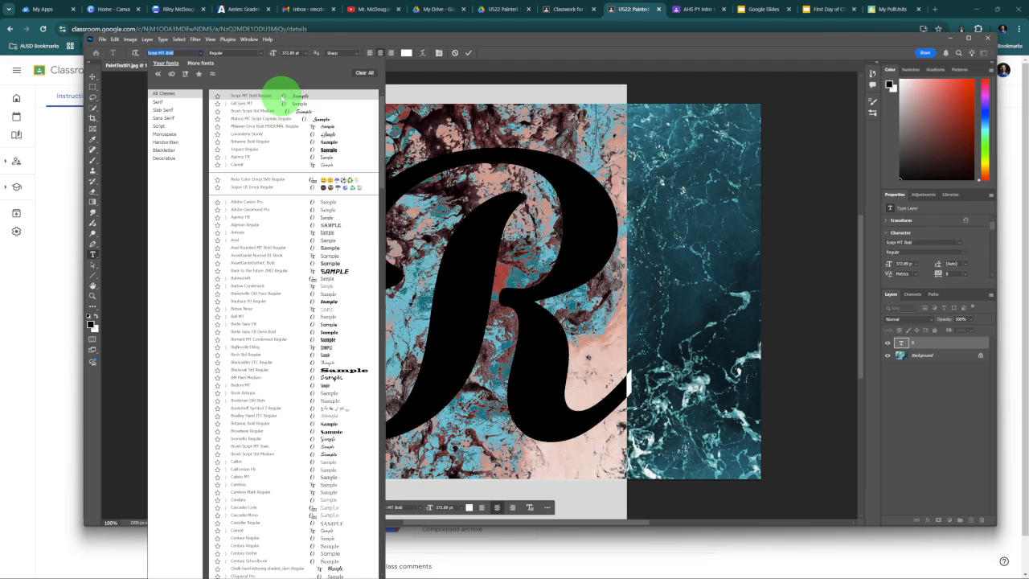
{"action": "left_click", "coordinate": [284, 96]}
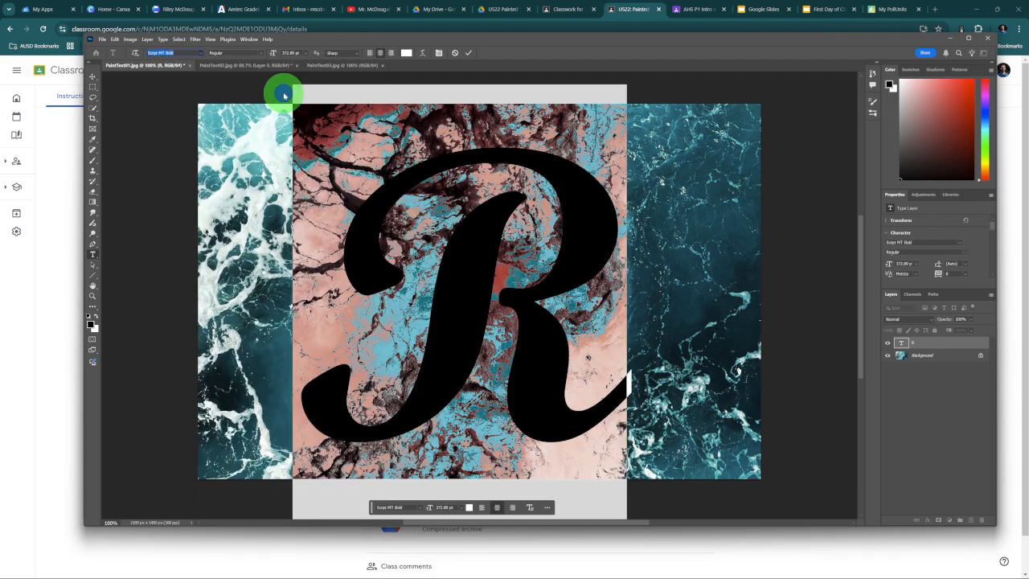
{"action": "left_click", "coordinate": [469, 53]}
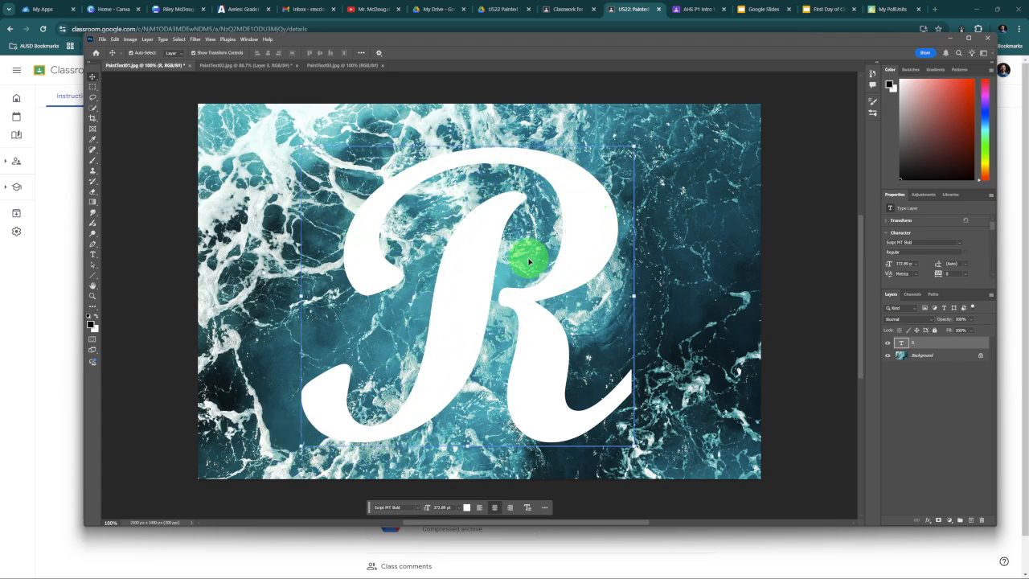
{"action": "left_click_drag", "start_coordinate": [572, 269], "coordinate": [575, 251]}
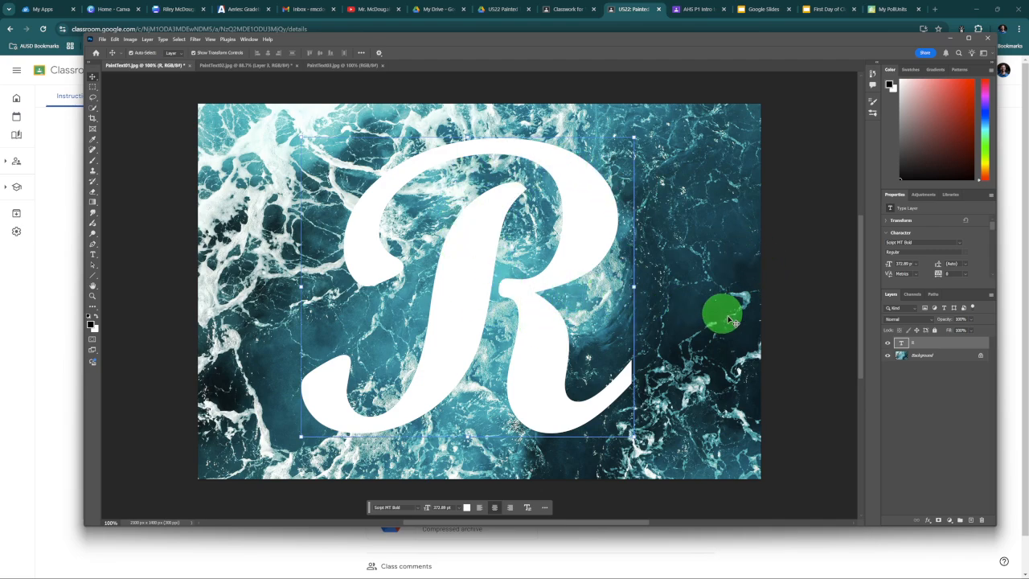
Step: Unlock the ocean background layer and place it above the R text layer
{"action": "left_click", "coordinate": [981, 358]}
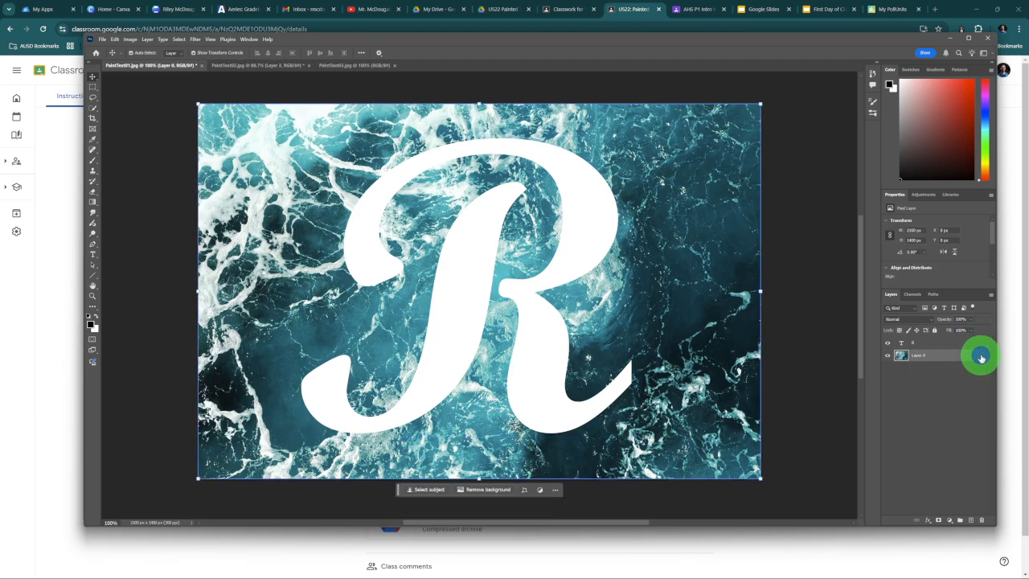
{"action": "left_click_drag", "start_coordinate": [970, 351], "coordinate": [971, 343]}
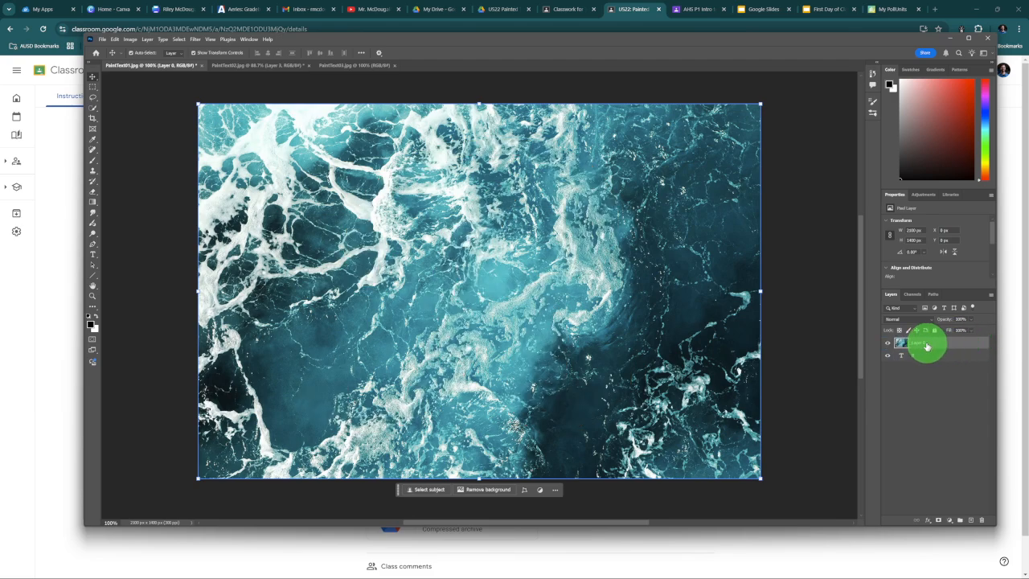
Step: Create a clipping mask from the ocean layer onto the R and reposition the water texture inside the letter
{"action": "left_click", "coordinate": [147, 40]}
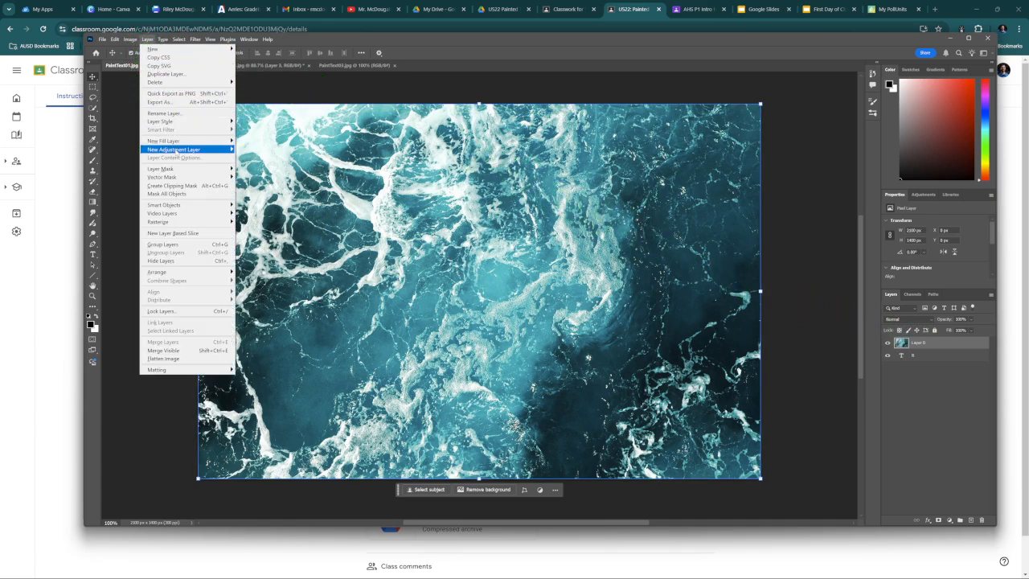
{"action": "left_click", "coordinate": [184, 185]}
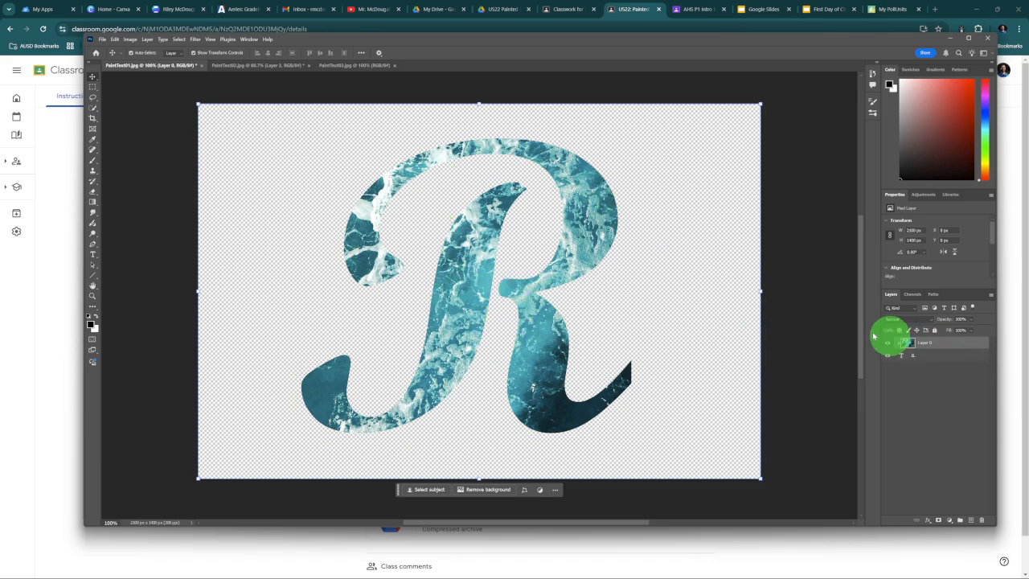
{"action": "left_click_drag", "start_coordinate": [575, 267], "coordinate": [662, 252]}
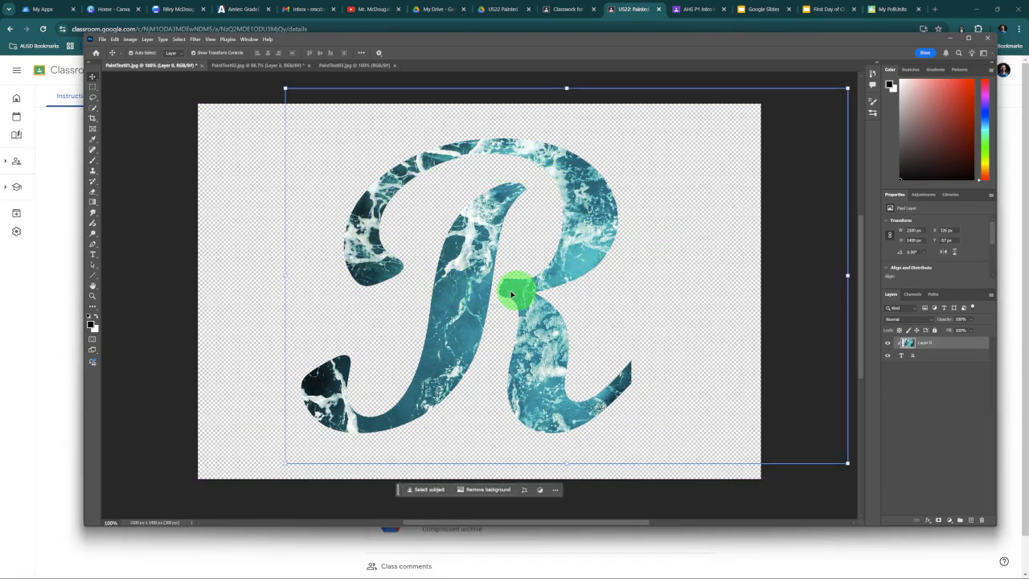
{"action": "left_click", "coordinate": [642, 298]}
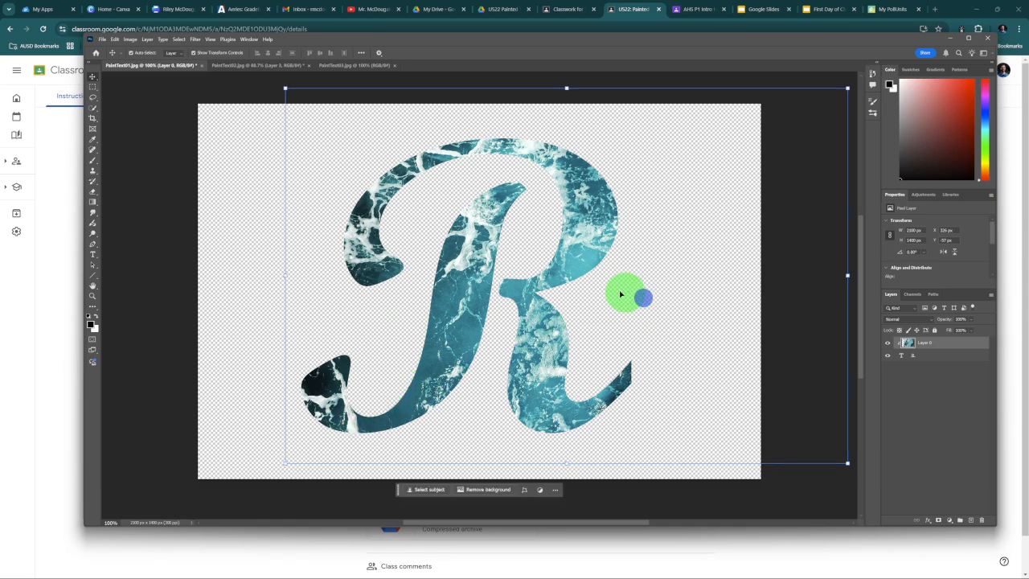
{"action": "mouse_move", "coordinate": [576, 273]}
{"action": "left_mouse_down"}
{"action": "mouse_move", "coordinate": [584, 262]}
{"action": "mouse_move", "coordinate": [576, 269]}
{"action": "left_mouse_up"}
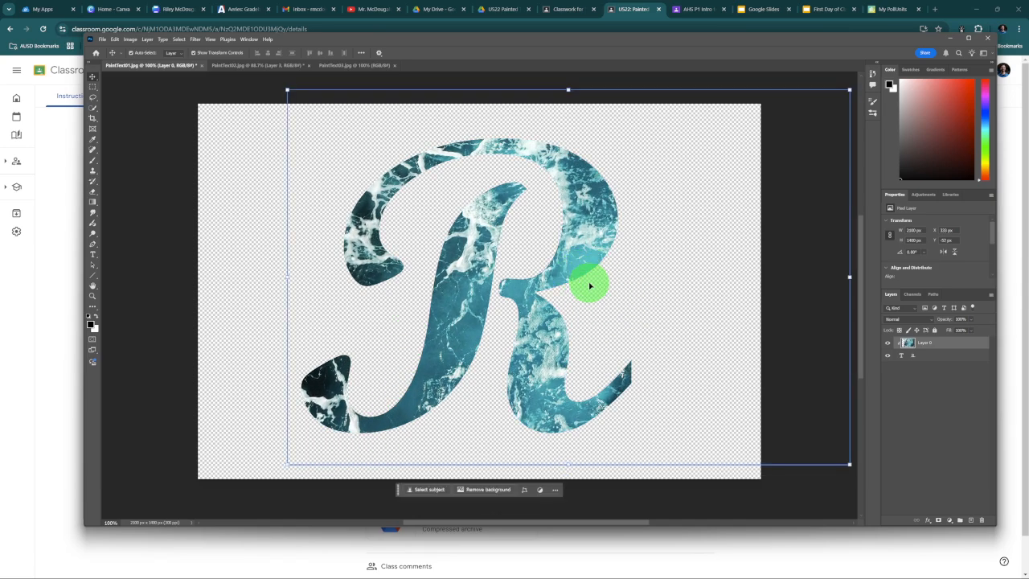
{"action": "left_click_drag", "start_coordinate": [586, 259], "coordinate": [590, 256]}
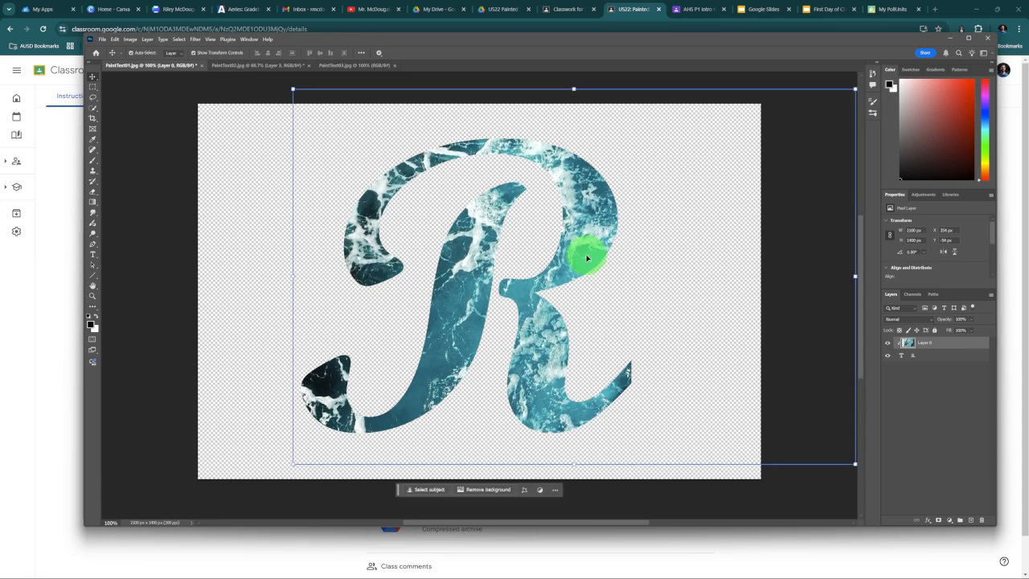
Step: Merge the clipped ocean layer with the R text layer and shift the merged letter slightly left
{"action": "left_click", "coordinate": [942, 358]}
{"action": "left_click", "coordinate": [947, 356]}
{"action": "left_click", "coordinate": [954, 344]}
{"action": "left_click", "coordinate": [955, 356]}
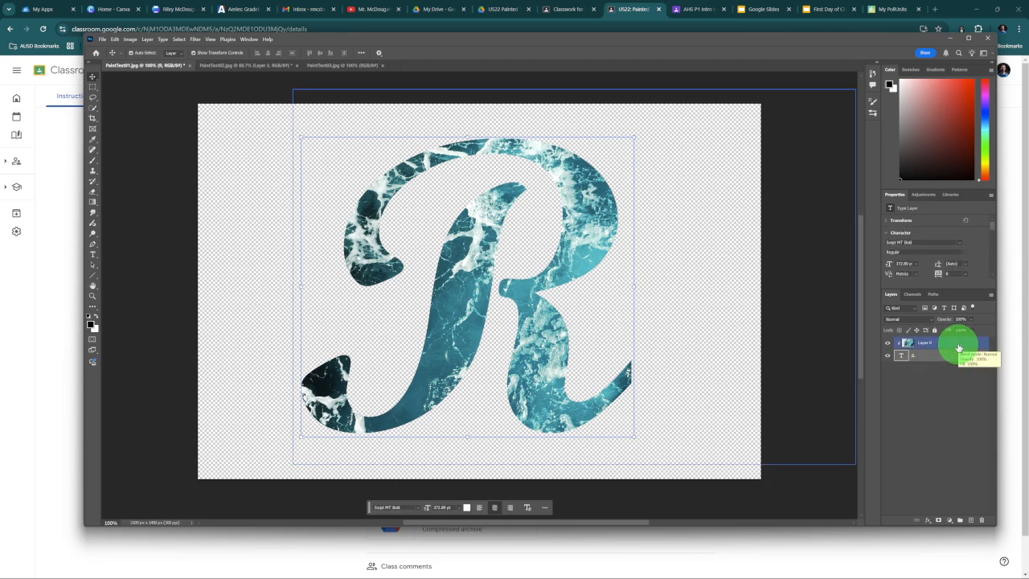
{"action": "left_click", "coordinate": [959, 345]}
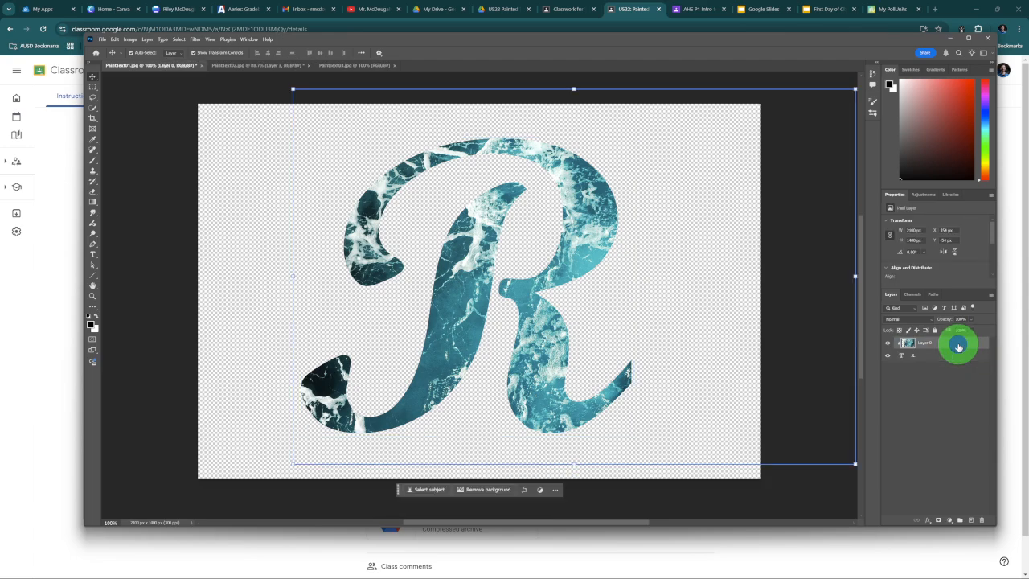
{"action": "left_click", "coordinate": [961, 359]}
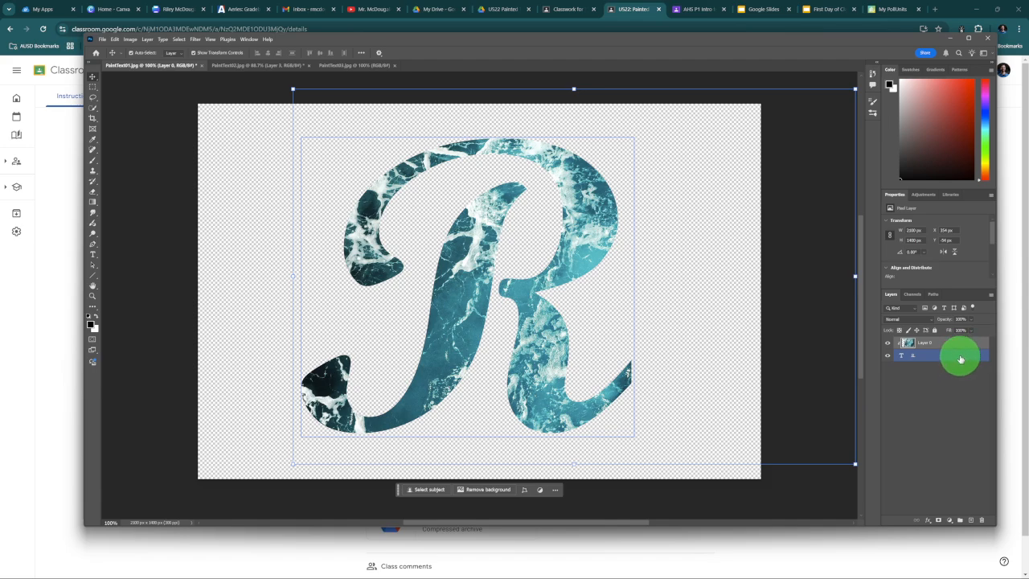
{"action": "left_click", "coordinate": [960, 360], "text": "shift"}
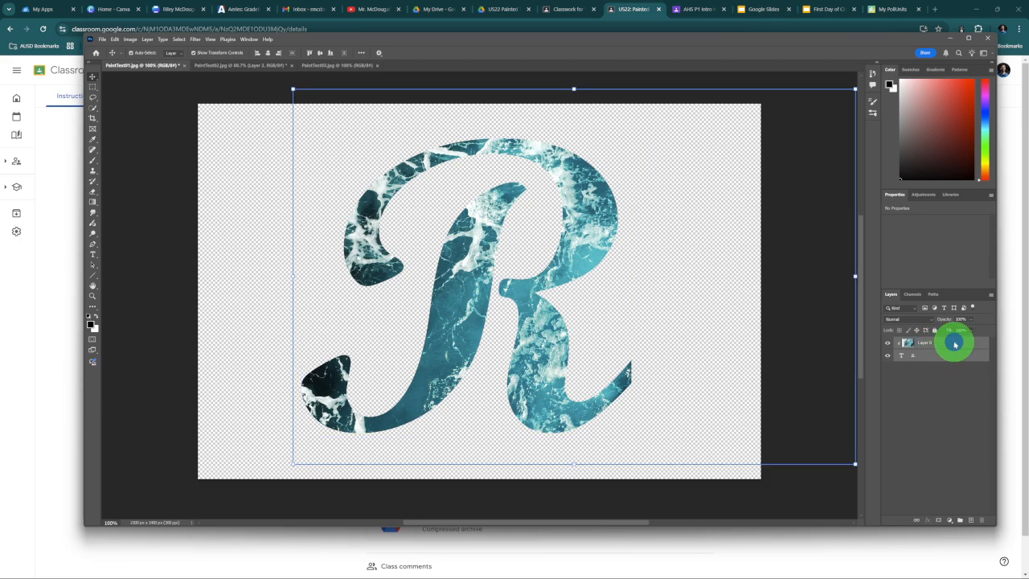
{"action": "right_click", "coordinate": [956, 346]}
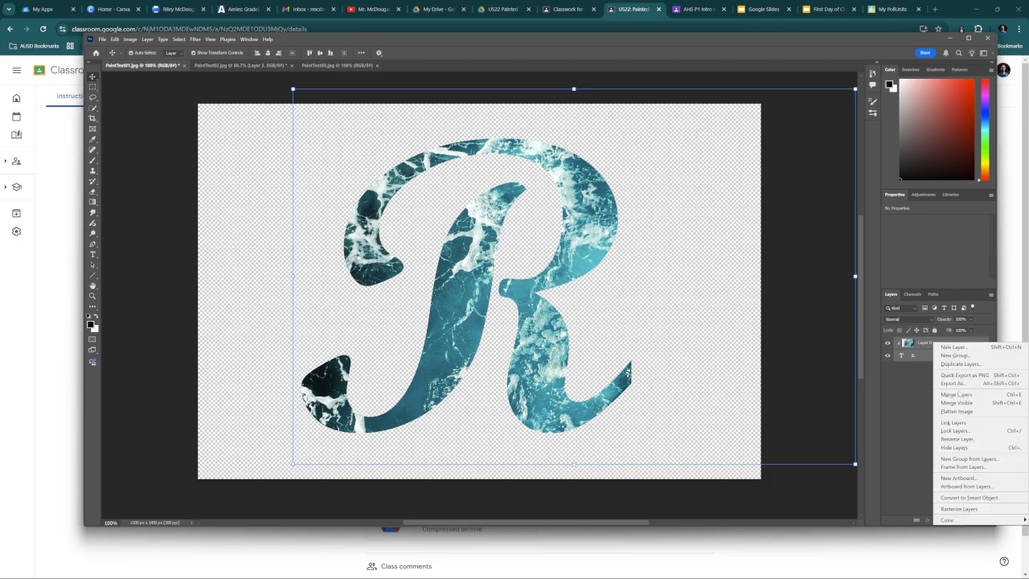
{"action": "left_click", "coordinate": [957, 394]}
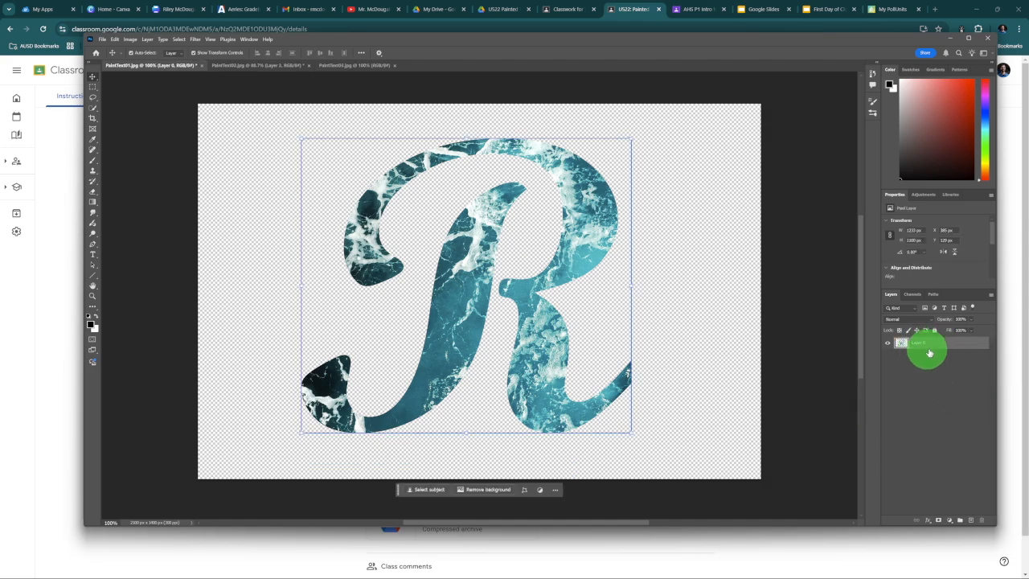
{"action": "mouse_move", "coordinate": [586, 236]}
{"action": "left_mouse_down"}
{"action": "mouse_move", "coordinate": [558, 233]}
{"action": "mouse_move", "coordinate": [593, 239]}
{"action": "mouse_move", "coordinate": [569, 244]}
{"action": "mouse_move", "coordinate": [580, 231]}
{"action": "left_mouse_up"}
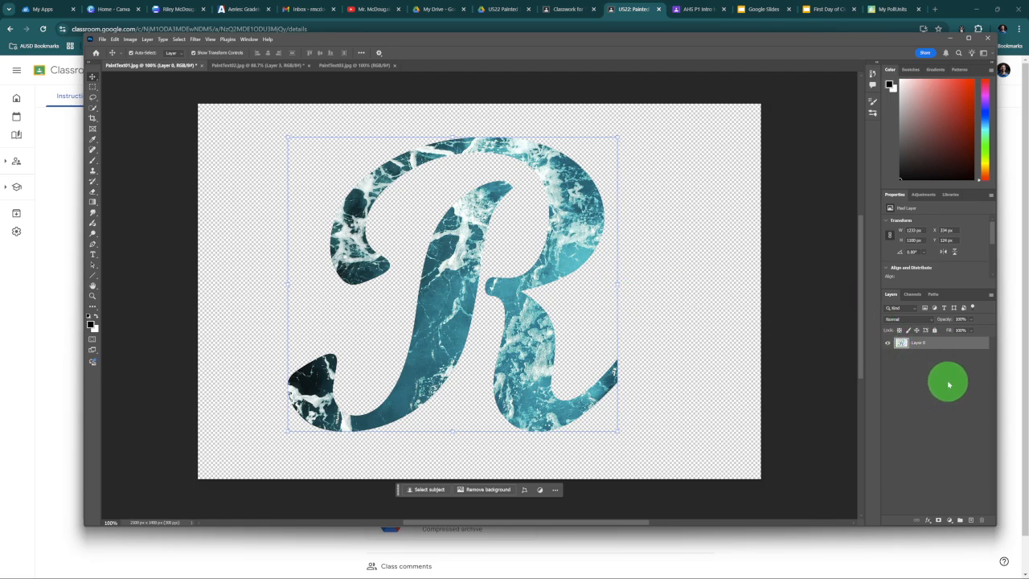
Step: Create a new empty layer and move it below the merged letter layer
{"action": "left_click", "coordinate": [972, 522]}
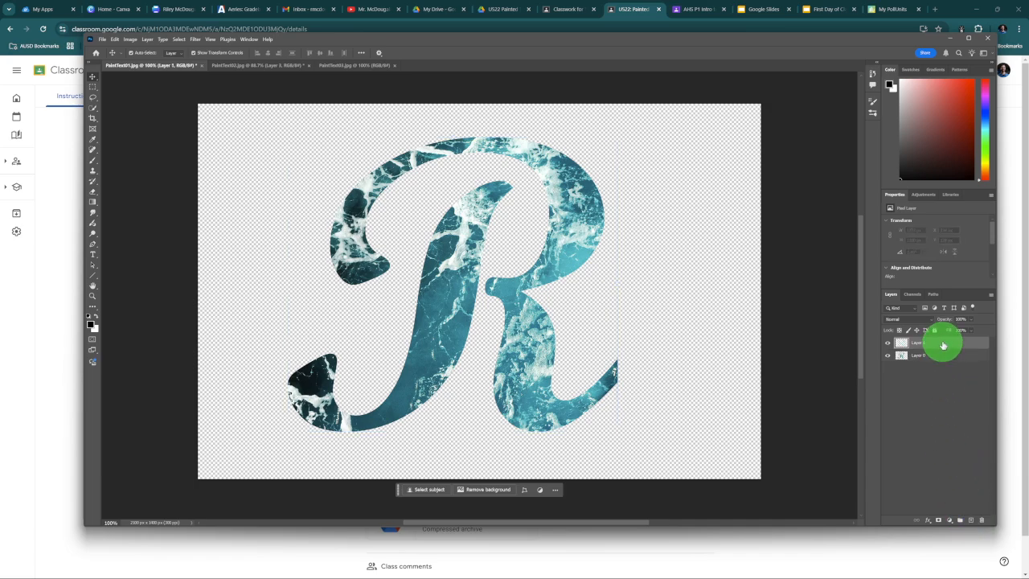
{"action": "left_click_drag", "start_coordinate": [942, 344], "coordinate": [945, 362]}
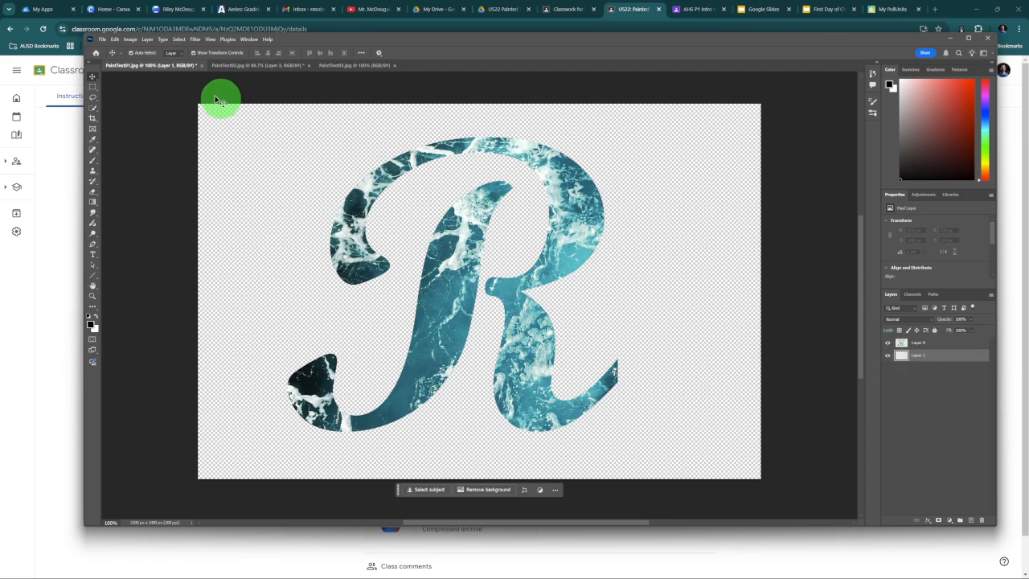
Step: Fill the empty layer below the letter with solid dark brown (#875616) at 100% opacity in Normal mode
{"action": "left_click", "coordinate": [115, 40]}
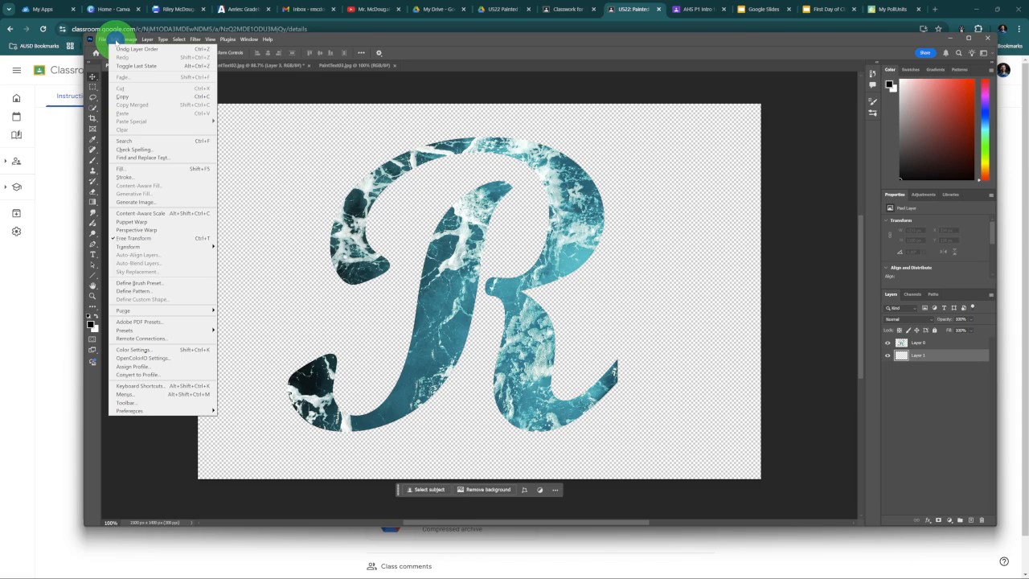
{"action": "left_click", "coordinate": [149, 169]}
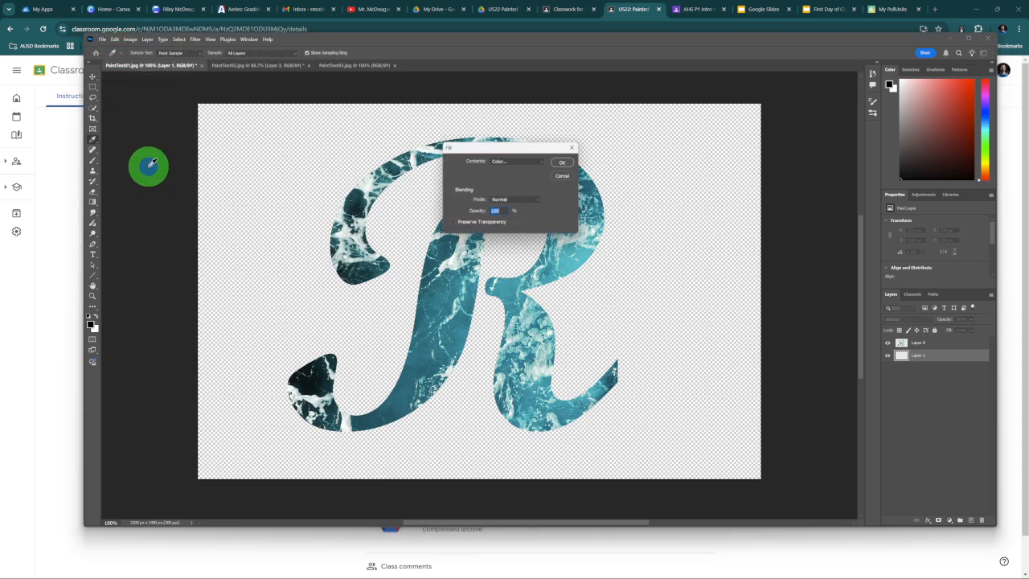
{"action": "left_click", "coordinate": [523, 162]}
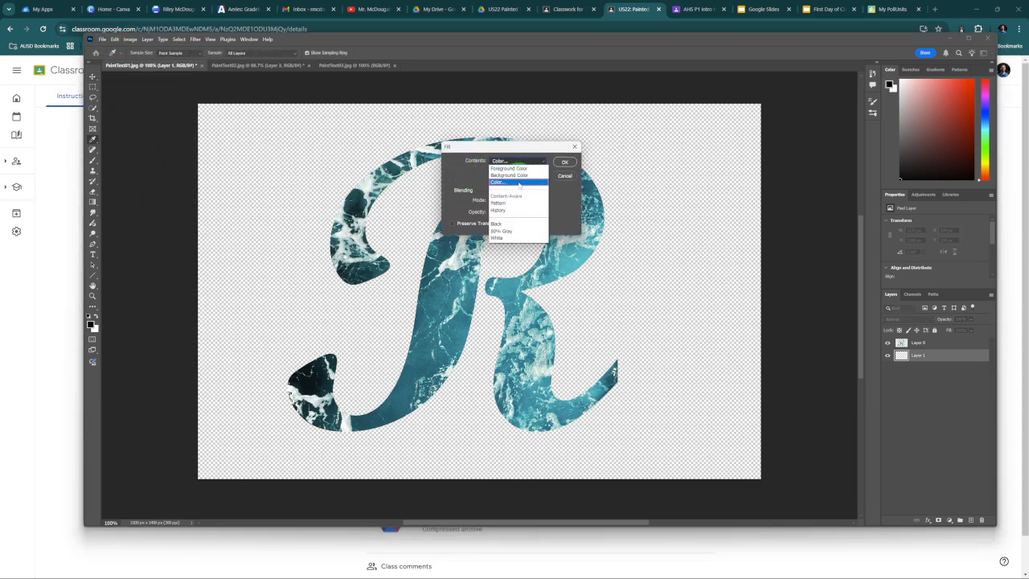
{"action": "left_click", "coordinate": [519, 181]}
{"action": "left_click", "coordinate": [711, 122]}
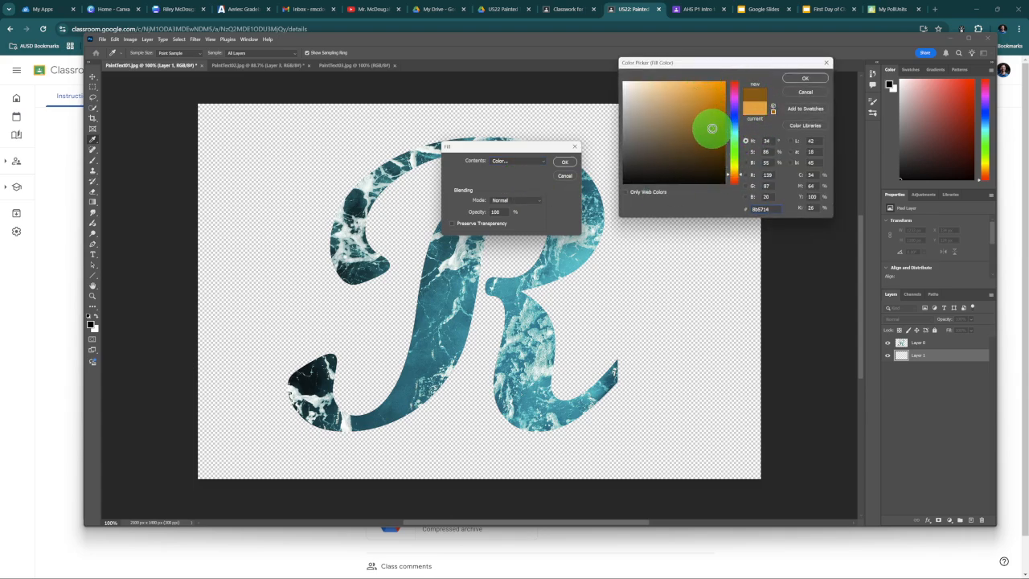
{"action": "left_click_drag", "start_coordinate": [711, 128], "coordinate": [697, 134]}
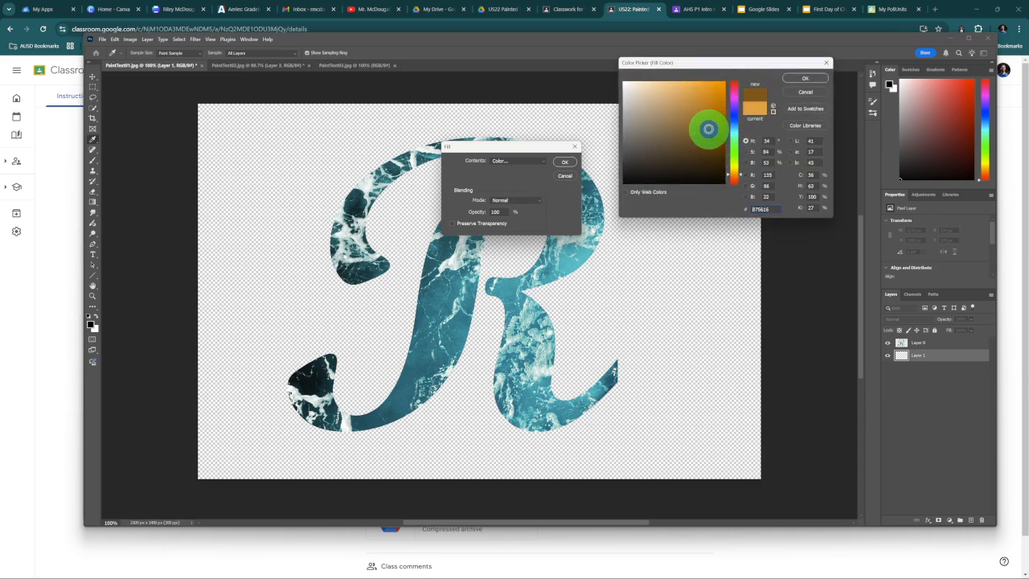
{"action": "left_click", "coordinate": [806, 79]}
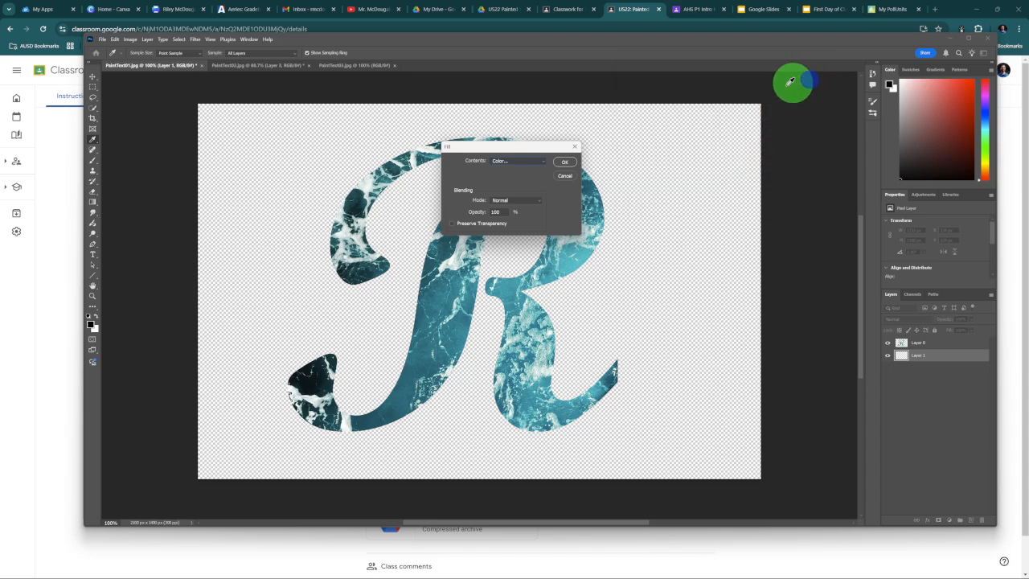
{"action": "left_click", "coordinate": [567, 162]}
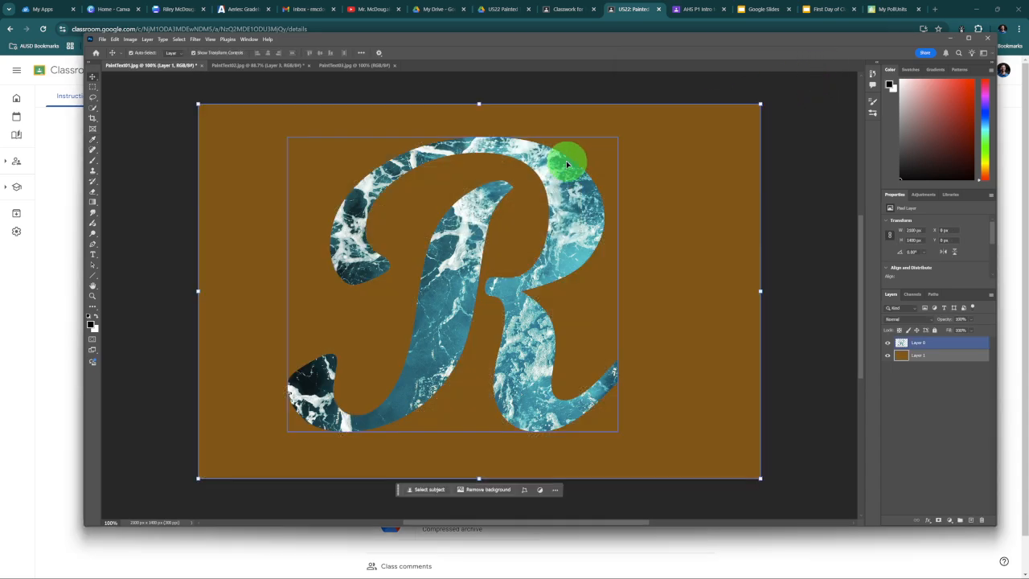
{"action": "left_click", "coordinate": [682, 289]}
Step: Convert the ocean-textured R layer to a smart object
{"action": "left_click", "coordinate": [940, 344]}
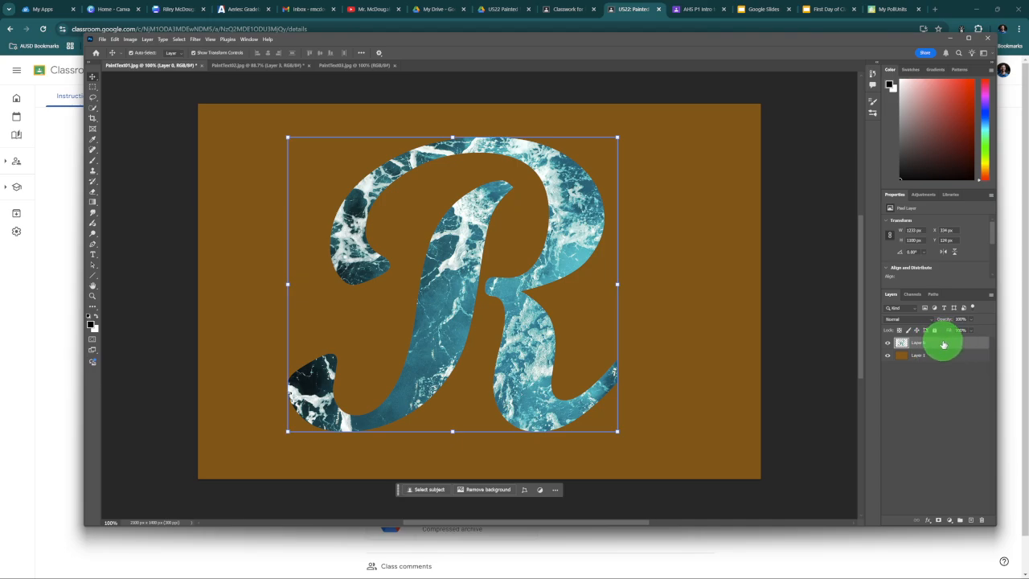
{"action": "right_click", "coordinate": [944, 344]}
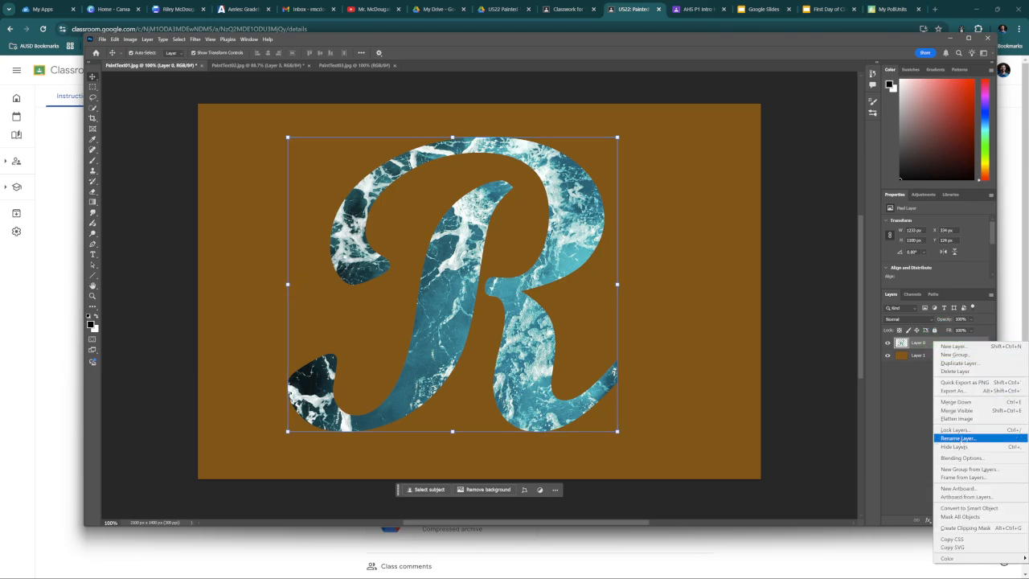
{"action": "left_click", "coordinate": [967, 507]}
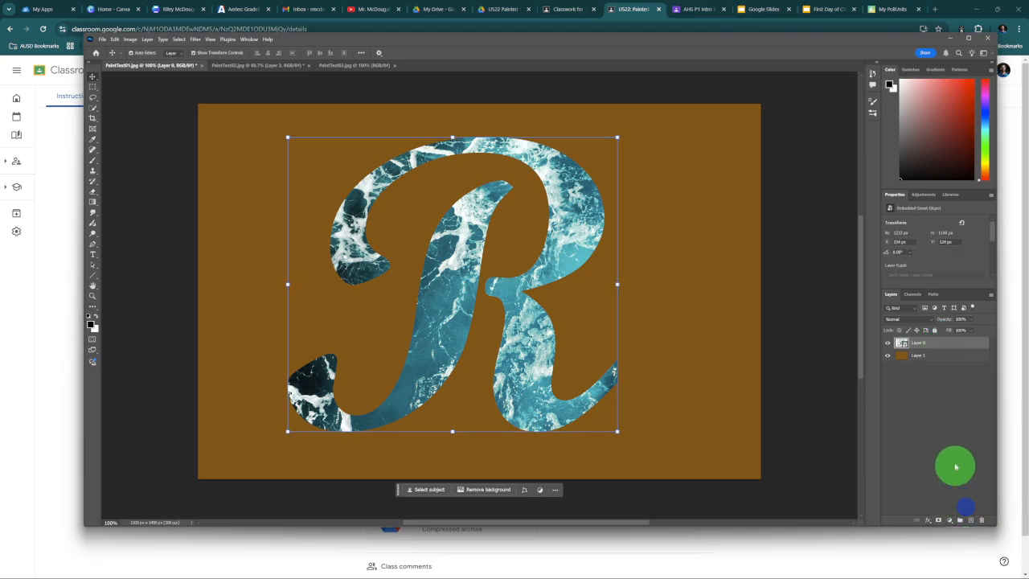
{"action": "left_click", "coordinate": [906, 350]}
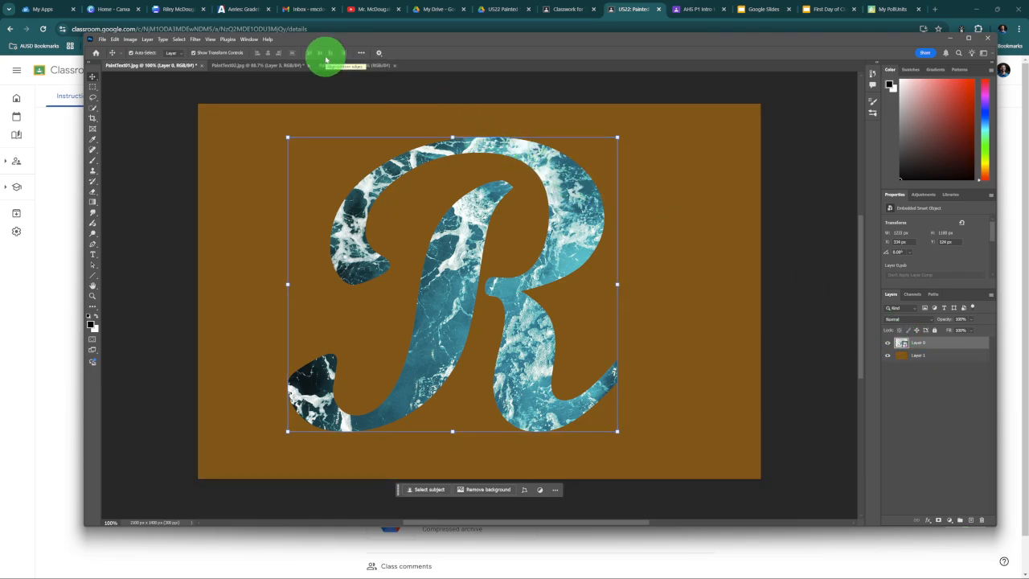
Step: Open the R smart object in the Liquify filter and set up the Forward Warp tool with a brush size of 100
{"action": "left_click", "coordinate": [196, 39]}
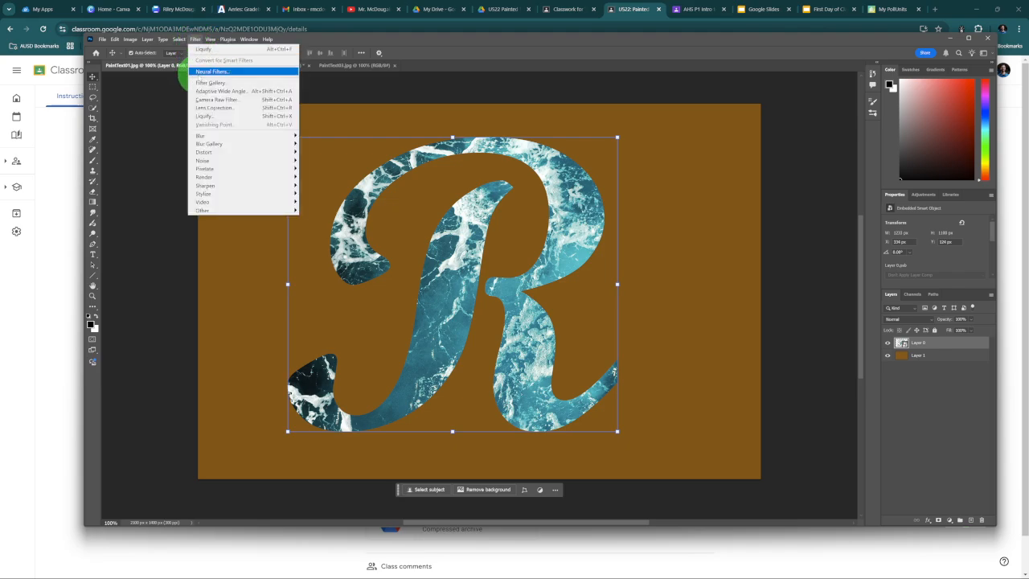
{"action": "left_click", "coordinate": [217, 117]}
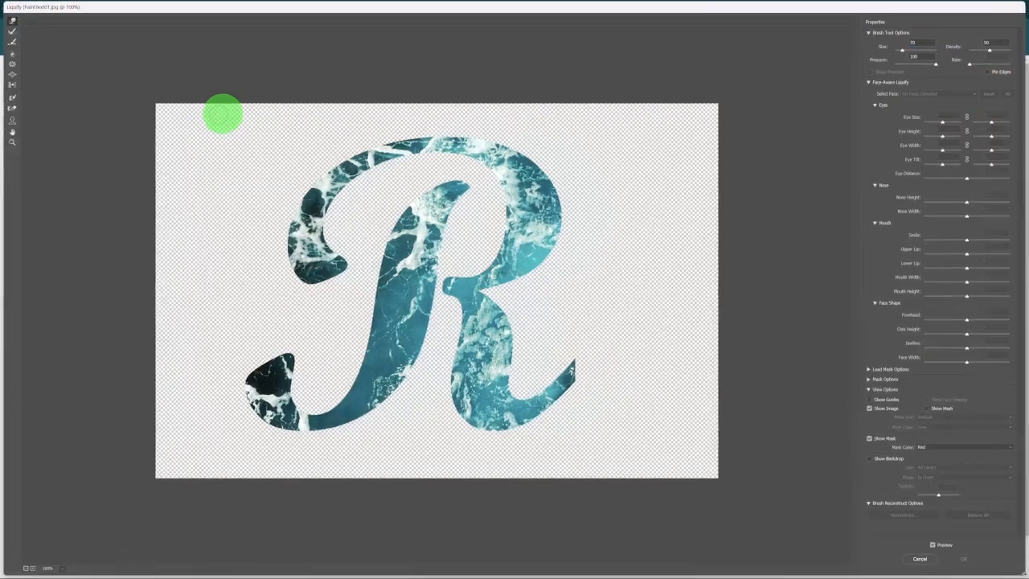
{"action": "mouse_move", "coordinate": [446, 146]}
{"action": "left_mouse_down"}
{"action": "mouse_move", "coordinate": [397, 147]}
{"action": "mouse_move", "coordinate": [364, 169]}
{"action": "mouse_move", "coordinate": [315, 253]}
{"action": "left_mouse_up"}
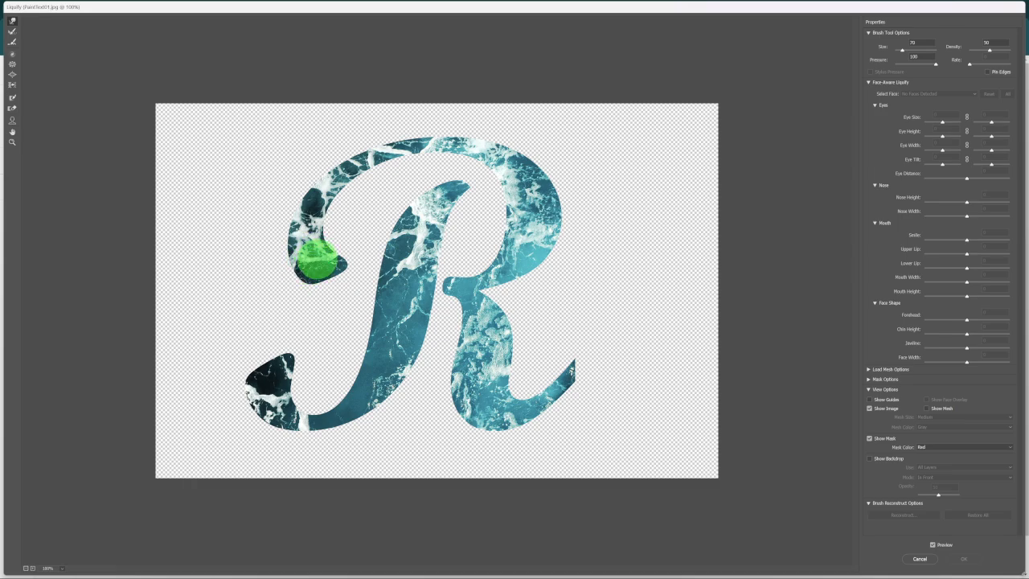
{"action": "left_click", "coordinate": [12, 21]}
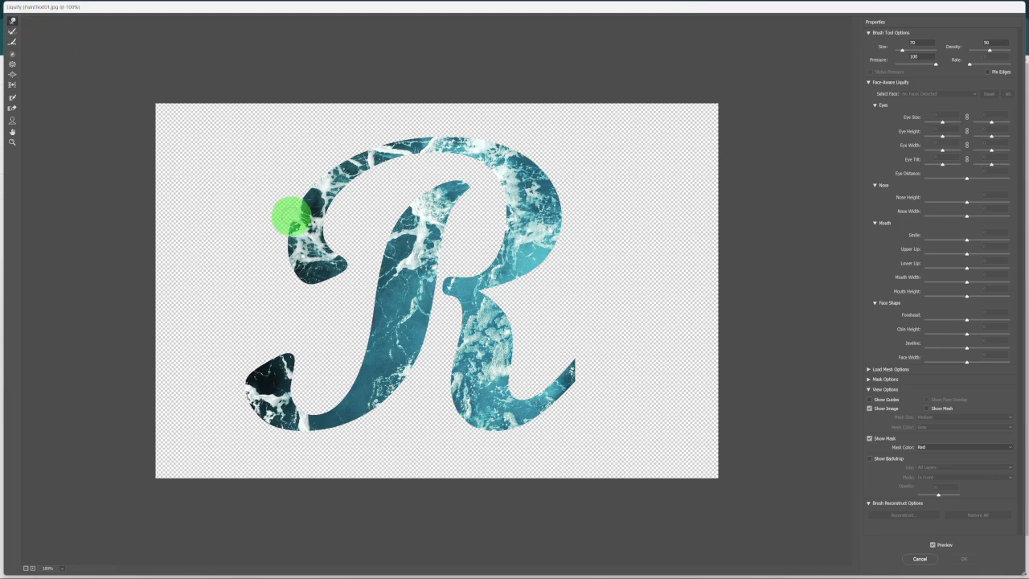
{"action": "key", "text": "ctrl+0"}
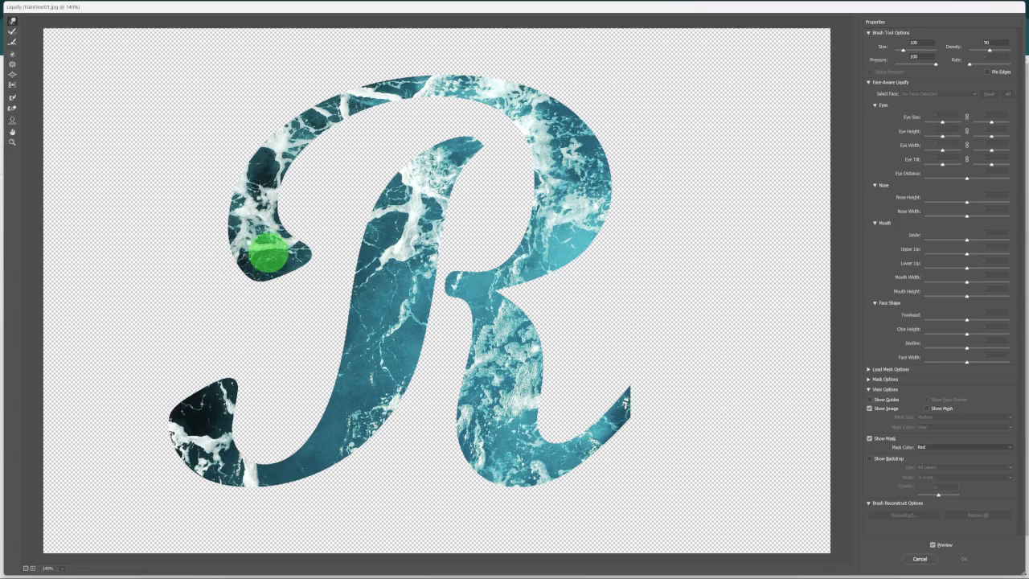
Step: Smear the water texture along the letter's upper-left curl into marbled swirls, undoing the stroke that spills past the edge
{"action": "mouse_move", "coordinate": [268, 251]}
{"action": "left_mouse_down"}
{"action": "mouse_move", "coordinate": [265, 232]}
{"action": "mouse_move", "coordinate": [254, 219]}
{"action": "mouse_move", "coordinate": [261, 233]}
{"action": "mouse_move", "coordinate": [246, 225]}
{"action": "mouse_move", "coordinate": [241, 193]}
{"action": "mouse_move", "coordinate": [302, 126]}
{"action": "left_mouse_up"}
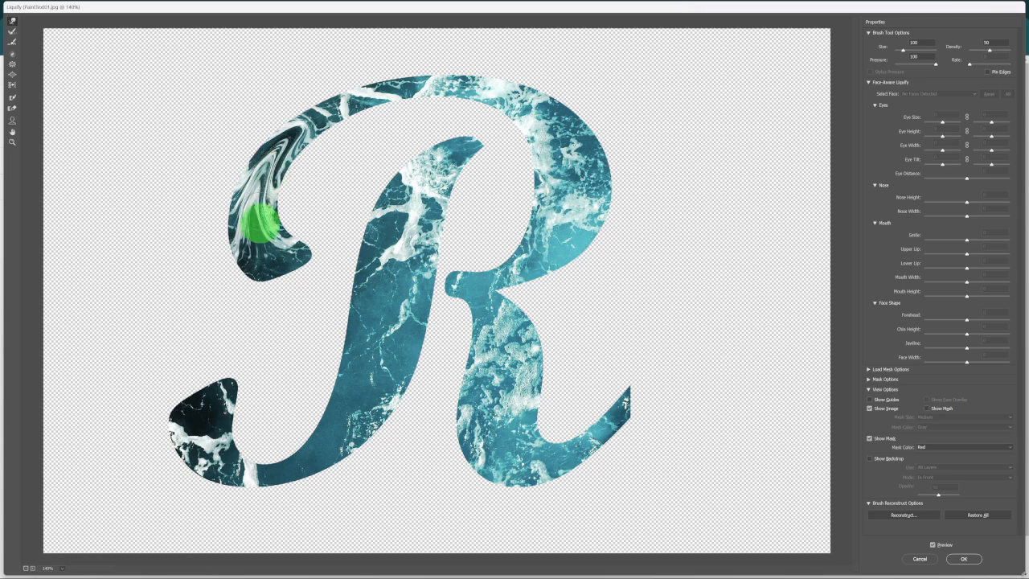
{"action": "mouse_move", "coordinate": [260, 246]}
{"action": "left_mouse_down"}
{"action": "mouse_move", "coordinate": [283, 142]}
{"action": "mouse_move", "coordinate": [321, 107]}
{"action": "mouse_move", "coordinate": [381, 93]}
{"action": "mouse_move", "coordinate": [349, 97]}
{"action": "mouse_move", "coordinate": [351, 105]}
{"action": "mouse_move", "coordinate": [350, 61]}
{"action": "left_mouse_up"}
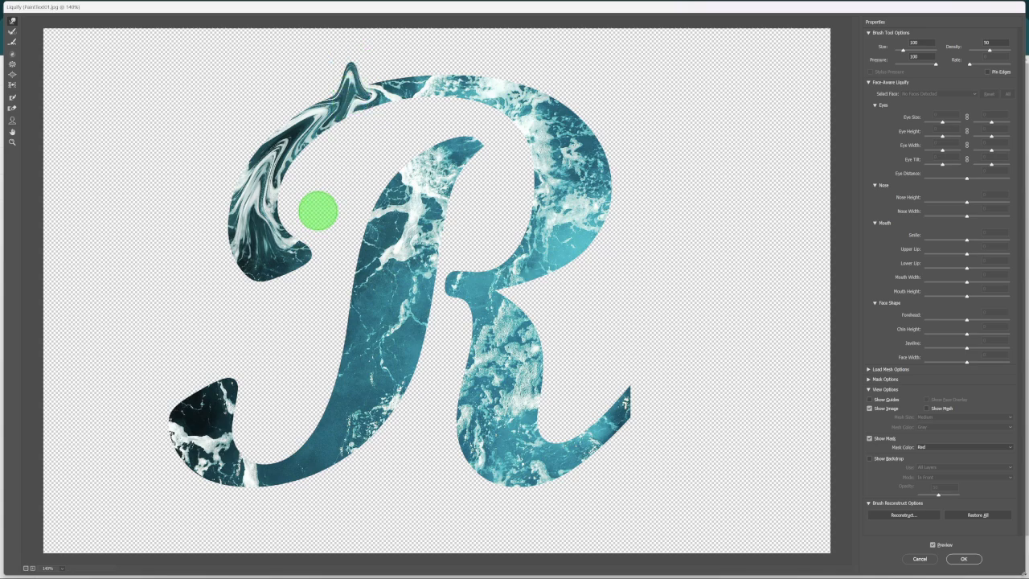
{"action": "key", "text": "ctrl+z"}
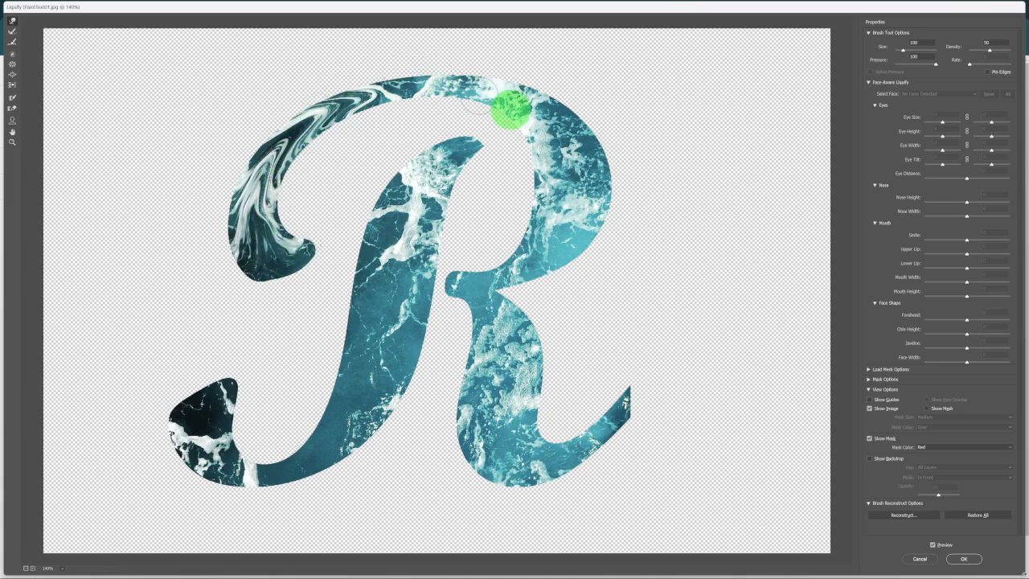
Step: Warp the top arc, bowl and right leg of the R into flowing swirls, reducing the brush size to 90
{"action": "mouse_move", "coordinate": [291, 232]}
{"action": "left_mouse_down"}
{"action": "mouse_move", "coordinate": [302, 255]}
{"action": "mouse_move", "coordinate": [283, 256]}
{"action": "mouse_move", "coordinate": [309, 256]}
{"action": "mouse_move", "coordinate": [268, 254]}
{"action": "mouse_move", "coordinate": [254, 208]}
{"action": "mouse_move", "coordinate": [274, 162]}
{"action": "mouse_move", "coordinate": [333, 113]}
{"action": "mouse_move", "coordinate": [427, 85]}
{"action": "mouse_move", "coordinate": [459, 84]}
{"action": "mouse_move", "coordinate": [525, 109]}
{"action": "mouse_move", "coordinate": [512, 97]}
{"action": "mouse_move", "coordinate": [536, 121]}
{"action": "mouse_move", "coordinate": [555, 173]}
{"action": "mouse_move", "coordinate": [548, 115]}
{"action": "mouse_move", "coordinate": [582, 151]}
{"action": "mouse_move", "coordinate": [590, 178]}
{"action": "mouse_move", "coordinate": [590, 196]}
{"action": "mouse_move", "coordinate": [549, 120]}
{"action": "mouse_move", "coordinate": [575, 216]}
{"action": "mouse_move", "coordinate": [568, 230]}
{"action": "mouse_move", "coordinate": [554, 180]}
{"action": "mouse_move", "coordinate": [540, 252]}
{"action": "mouse_move", "coordinate": [590, 171]}
{"action": "mouse_move", "coordinate": [583, 226]}
{"action": "mouse_move", "coordinate": [571, 237]}
{"action": "mouse_move", "coordinate": [584, 212]}
{"action": "mouse_move", "coordinate": [535, 270]}
{"action": "mouse_move", "coordinate": [560, 243]}
{"action": "mouse_move", "coordinate": [532, 268]}
{"action": "mouse_move", "coordinate": [489, 245]}
{"action": "mouse_move", "coordinate": [515, 249]}
{"action": "mouse_move", "coordinate": [517, 265]}
{"action": "mouse_move", "coordinate": [466, 275]}
{"action": "mouse_move", "coordinate": [421, 257]}
{"action": "mouse_move", "coordinate": [420, 309]}
{"action": "mouse_move", "coordinate": [518, 275]}
{"action": "mouse_move", "coordinate": [469, 291]}
{"action": "mouse_move", "coordinate": [491, 313]}
{"action": "mouse_move", "coordinate": [494, 359]}
{"action": "mouse_move", "coordinate": [514, 333]}
{"action": "mouse_move", "coordinate": [523, 363]}
{"action": "mouse_move", "coordinate": [525, 343]}
{"action": "mouse_move", "coordinate": [524, 402]}
{"action": "mouse_move", "coordinate": [506, 340]}
{"action": "mouse_move", "coordinate": [482, 402]}
{"action": "mouse_move", "coordinate": [515, 372]}
{"action": "mouse_move", "coordinate": [510, 430]}
{"action": "mouse_move", "coordinate": [482, 395]}
{"action": "mouse_move", "coordinate": [483, 448]}
{"action": "mouse_move", "coordinate": [486, 427]}
{"action": "mouse_move", "coordinate": [528, 471]}
{"action": "mouse_move", "coordinate": [485, 450]}
{"action": "mouse_move", "coordinate": [533, 471]}
{"action": "mouse_move", "coordinate": [515, 416]}
{"action": "mouse_move", "coordinate": [542, 467]}
{"action": "mouse_move", "coordinate": [623, 410]}
{"action": "mouse_move", "coordinate": [609, 429]}
{"action": "mouse_move", "coordinate": [616, 395]}
{"action": "mouse_move", "coordinate": [626, 414]}
{"action": "mouse_move", "coordinate": [628, 387]}
{"action": "mouse_move", "coordinate": [648, 373]}
{"action": "mouse_move", "coordinate": [593, 427]}
{"action": "mouse_move", "coordinate": [635, 397]}
{"action": "mouse_move", "coordinate": [648, 375]}
{"action": "left_mouse_up"}
{"action": "key", "text": "bracketleft"}
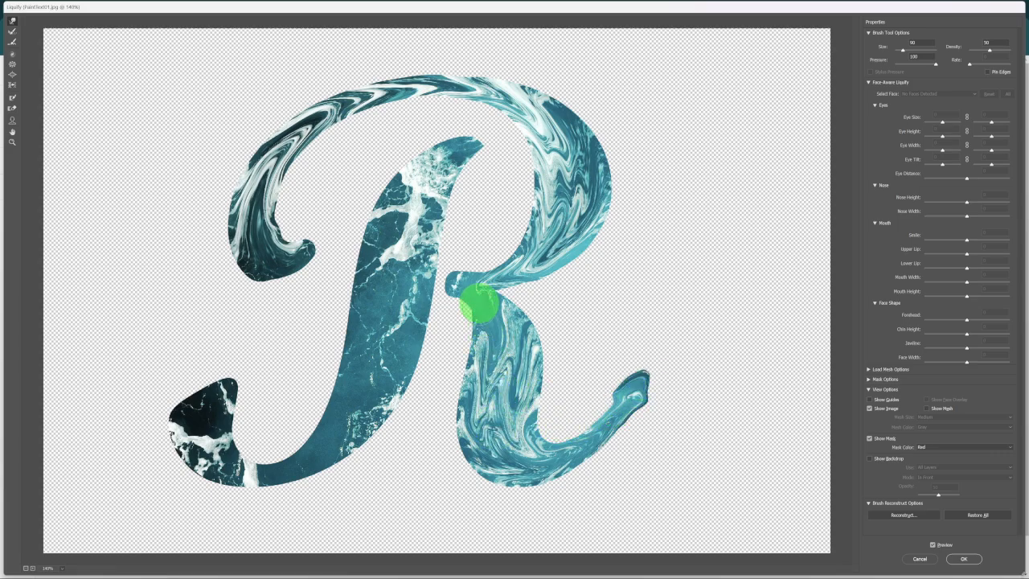
{"action": "left_click_drag", "start_coordinate": [476, 299], "coordinate": [505, 398]}
Step: Warp the R's main stem from its tip to the lower bend with repeated downward strokes to form marbled paint streaks
{"action": "mouse_move", "coordinate": [456, 148]}
{"action": "left_mouse_down"}
{"action": "mouse_move", "coordinate": [414, 215]}
{"action": "mouse_move", "coordinate": [431, 175]}
{"action": "mouse_move", "coordinate": [412, 288]}
{"action": "left_mouse_up"}
{"action": "left_click_drag", "start_coordinate": [407, 186], "coordinate": [371, 287]}
{"action": "left_click_drag", "start_coordinate": [395, 209], "coordinate": [367, 341]}
{"action": "left_click_drag", "start_coordinate": [400, 235], "coordinate": [383, 356]}
{"action": "mouse_move", "coordinate": [418, 271]}
{"action": "left_mouse_down"}
{"action": "mouse_move", "coordinate": [400, 341]}
{"action": "mouse_move", "coordinate": [403, 268]}
{"action": "mouse_move", "coordinate": [374, 357]}
{"action": "left_mouse_up"}
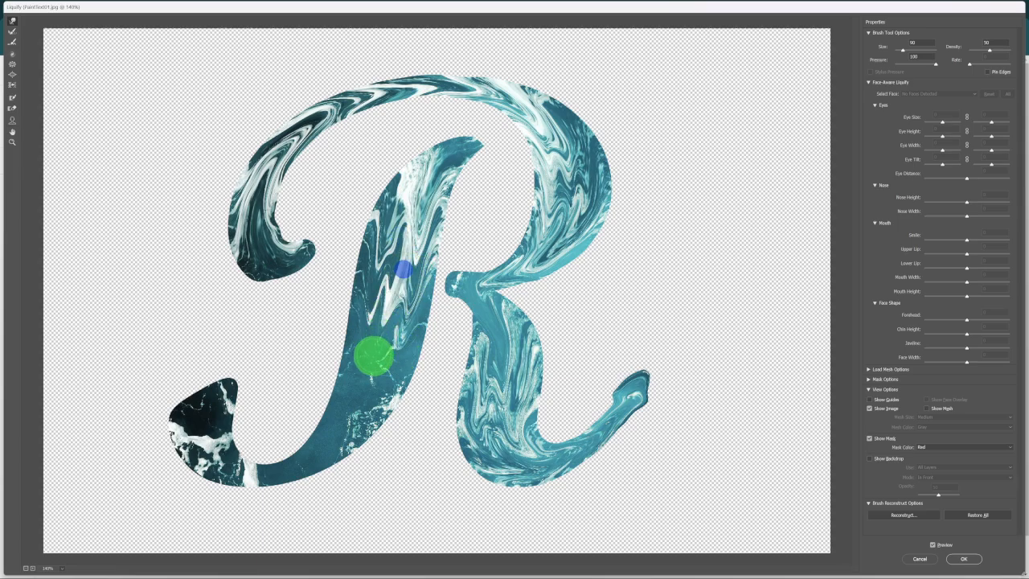
{"action": "left_click_drag", "start_coordinate": [368, 289], "coordinate": [349, 361]}
{"action": "left_click_drag", "start_coordinate": [374, 310], "coordinate": [370, 358]}
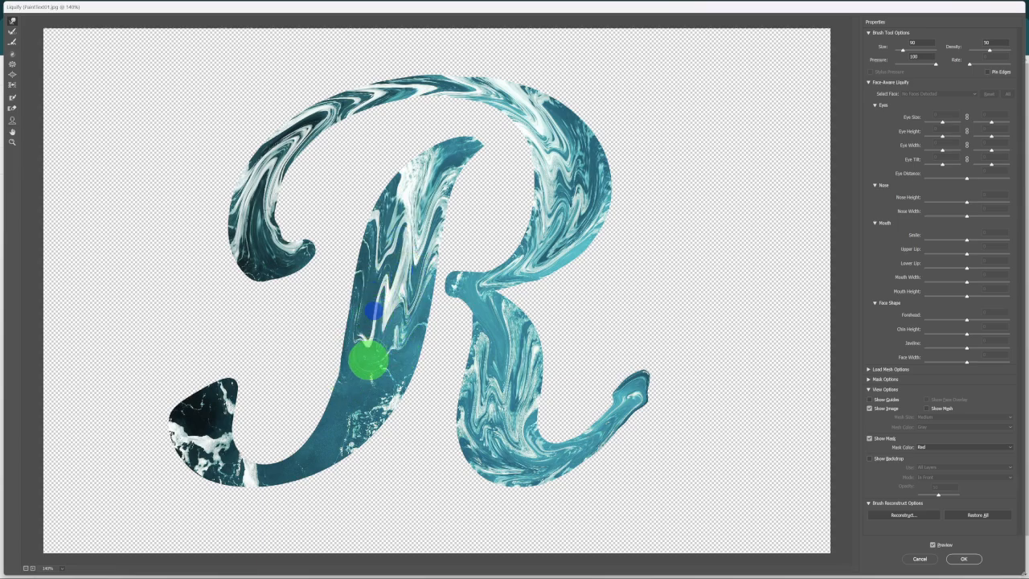
{"action": "left_click_drag", "start_coordinate": [398, 297], "coordinate": [390, 345]}
{"action": "mouse_move", "coordinate": [411, 263]}
{"action": "left_mouse_down"}
{"action": "mouse_move", "coordinate": [407, 299]}
{"action": "mouse_move", "coordinate": [354, 394]}
{"action": "left_mouse_up"}
{"action": "mouse_move", "coordinate": [409, 321]}
{"action": "left_mouse_down"}
{"action": "mouse_move", "coordinate": [396, 371]}
{"action": "mouse_move", "coordinate": [374, 395]}
{"action": "left_mouse_up"}
{"action": "mouse_move", "coordinate": [402, 363]}
{"action": "left_mouse_down"}
{"action": "mouse_move", "coordinate": [361, 427]}
{"action": "mouse_move", "coordinate": [383, 412]}
{"action": "mouse_move", "coordinate": [382, 381]}
{"action": "mouse_move", "coordinate": [333, 442]}
{"action": "left_mouse_up"}
Step: Smear the stem's lower-left end, undo the last two strokes, and warp the lower-left curl into swirls with brush size 80
{"action": "mouse_move", "coordinate": [374, 305]}
{"action": "left_mouse_down"}
{"action": "mouse_move", "coordinate": [350, 409]}
{"action": "mouse_move", "coordinate": [309, 460]}
{"action": "mouse_move", "coordinate": [334, 445]}
{"action": "mouse_move", "coordinate": [274, 479]}
{"action": "mouse_move", "coordinate": [249, 480]}
{"action": "mouse_move", "coordinate": [270, 476]}
{"action": "mouse_move", "coordinate": [236, 471]}
{"action": "mouse_move", "coordinate": [216, 448]}
{"action": "mouse_move", "coordinate": [220, 463]}
{"action": "mouse_move", "coordinate": [205, 463]}
{"action": "mouse_move", "coordinate": [202, 434]}
{"action": "mouse_move", "coordinate": [232, 457]}
{"action": "left_mouse_up"}
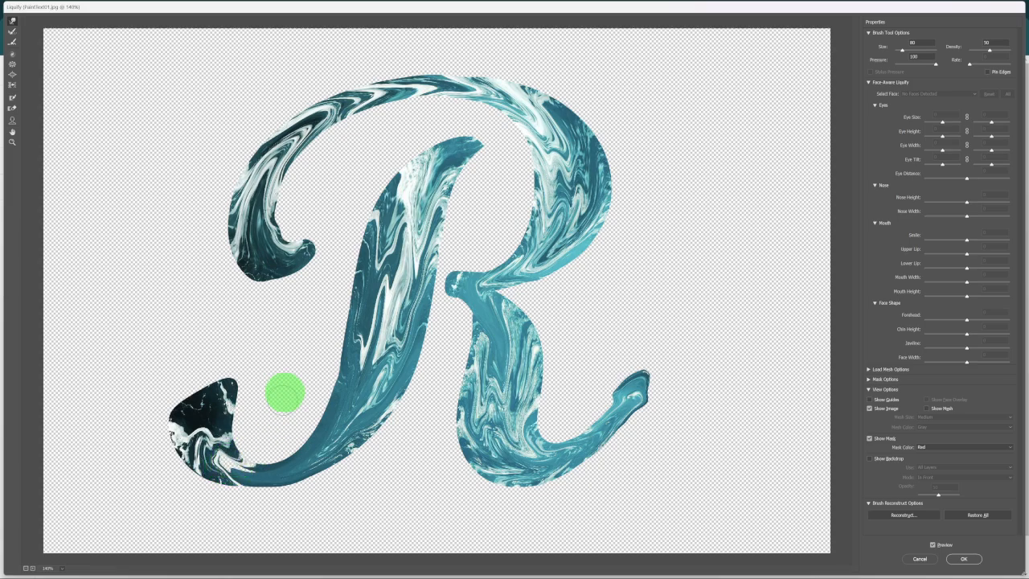
{"action": "key", "text": "ctrl+z"}
{"action": "key", "text": "ctrl+z"}
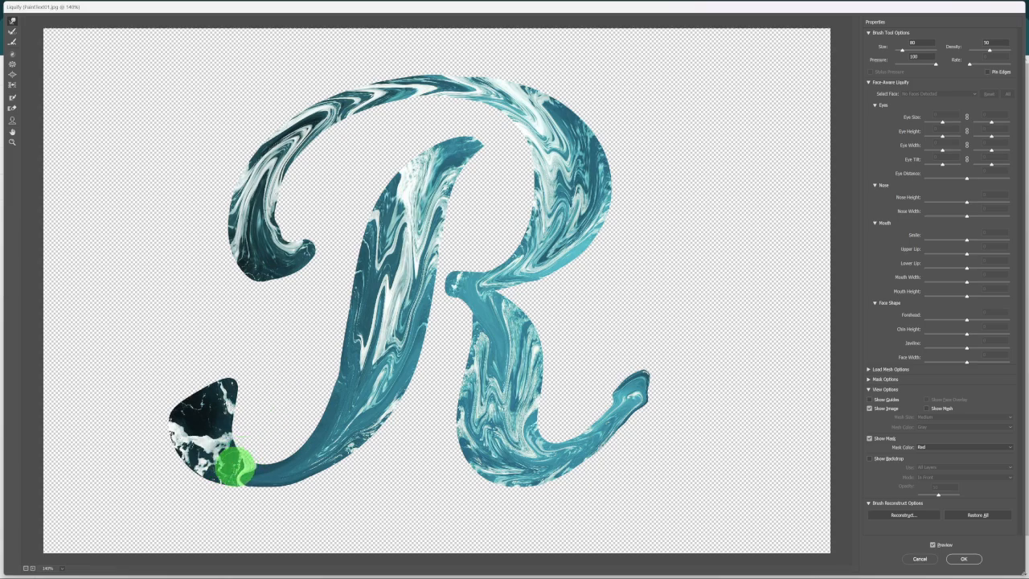
{"action": "mouse_move", "coordinate": [227, 473]}
{"action": "left_mouse_down"}
{"action": "mouse_move", "coordinate": [197, 440]}
{"action": "mouse_move", "coordinate": [236, 466]}
{"action": "mouse_move", "coordinate": [216, 446]}
{"action": "mouse_move", "coordinate": [214, 405]}
{"action": "mouse_move", "coordinate": [197, 437]}
{"action": "mouse_move", "coordinate": [222, 381]}
{"action": "mouse_move", "coordinate": [189, 426]}
{"action": "mouse_move", "coordinate": [188, 405]}
{"action": "mouse_move", "coordinate": [211, 394]}
{"action": "mouse_move", "coordinate": [193, 416]}
{"action": "mouse_move", "coordinate": [221, 398]}
{"action": "mouse_move", "coordinate": [203, 403]}
{"action": "mouse_move", "coordinate": [203, 384]}
{"action": "mouse_move", "coordinate": [207, 413]}
{"action": "left_mouse_up"}
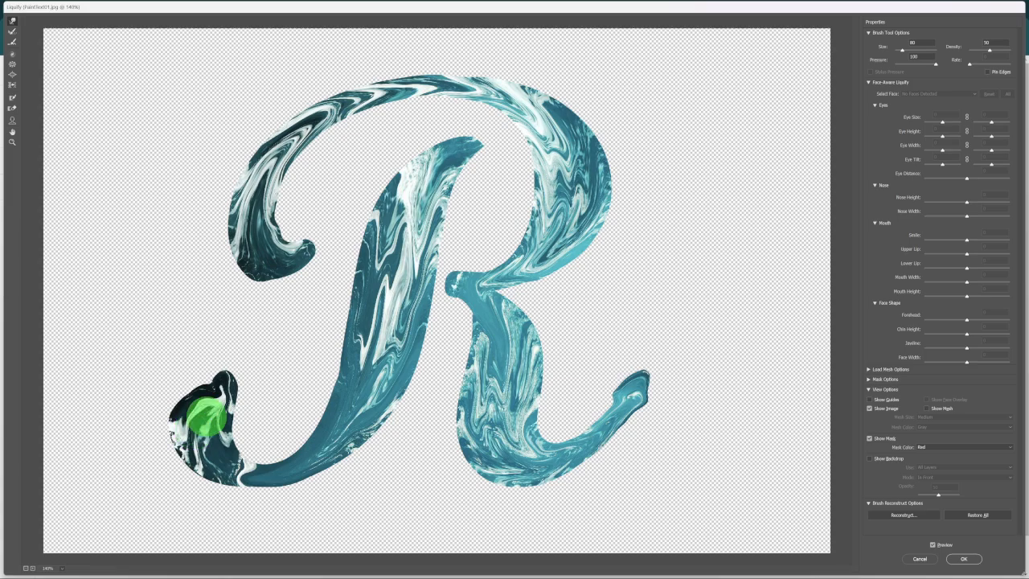
Step: Twirl the texture in the R's lower-left curl with the Twirl Clockwise tool, reducing the brush size from 300 to 150
{"action": "left_click", "coordinate": [12, 53]}
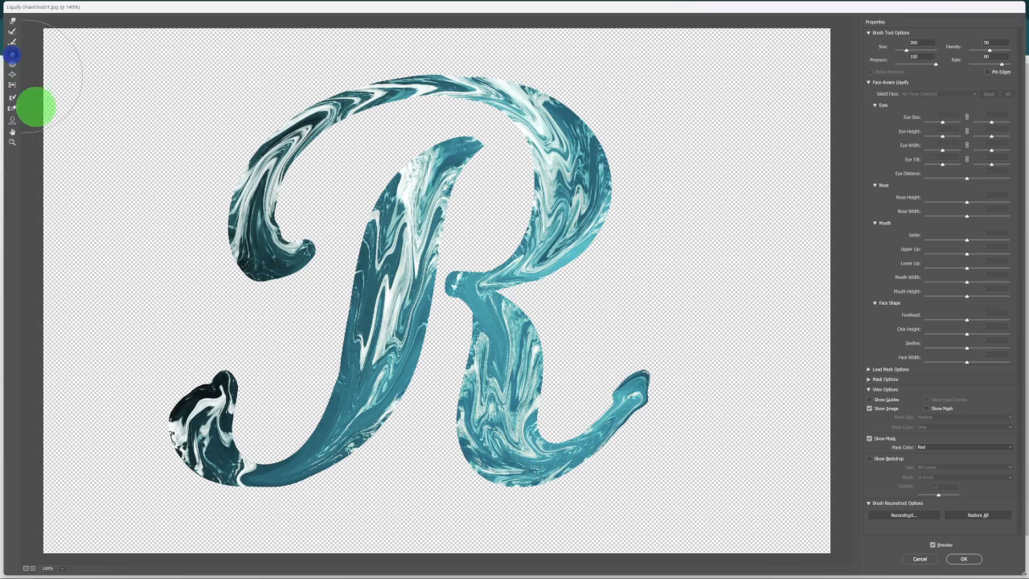
{"action": "left_click_drag", "start_coordinate": [188, 368], "coordinate": [205, 394]}
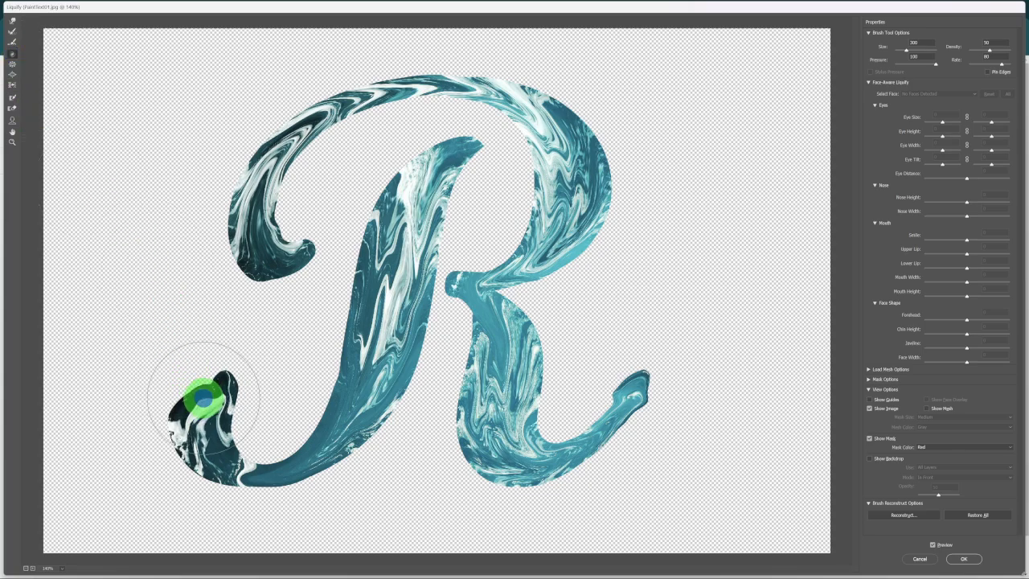
{"action": "mouse_move", "coordinate": [217, 382]}
{"action": "left_mouse_down"}
{"action": "mouse_move", "coordinate": [201, 391]}
{"action": "mouse_move", "coordinate": [196, 374]}
{"action": "mouse_move", "coordinate": [189, 404]}
{"action": "mouse_move", "coordinate": [253, 368]}
{"action": "mouse_move", "coordinate": [187, 415]}
{"action": "mouse_move", "coordinate": [222, 388]}
{"action": "mouse_move", "coordinate": [217, 376]}
{"action": "left_mouse_up"}
{"action": "key", "text": "["}
{"action": "key", "text": "["}
{"action": "key", "text": "["}
{"action": "mouse_move", "coordinate": [295, 265]}
{"action": "left_mouse_down"}
{"action": "mouse_move", "coordinate": [246, 217]}
{"action": "mouse_move", "coordinate": [256, 266]}
{"action": "mouse_move", "coordinate": [312, 251]}
{"action": "mouse_move", "coordinate": [534, 334]}
{"action": "mouse_move", "coordinate": [656, 395]}
{"action": "mouse_move", "coordinate": [642, 387]}
{"action": "mouse_move", "coordinate": [581, 465]}
{"action": "mouse_move", "coordinate": [613, 412]}
{"action": "mouse_move", "coordinate": [594, 382]}
{"action": "mouse_move", "coordinate": [541, 368]}
{"action": "mouse_move", "coordinate": [458, 171]}
{"action": "mouse_move", "coordinate": [469, 147]}
{"action": "mouse_move", "coordinate": [452, 185]}
{"action": "left_mouse_up"}
{"action": "mouse_move", "coordinate": [450, 184]}
{"action": "left_mouse_down"}
{"action": "mouse_move", "coordinate": [425, 167]}
{"action": "mouse_move", "coordinate": [409, 214]}
{"action": "mouse_move", "coordinate": [394, 214]}
{"action": "mouse_move", "coordinate": [398, 201]}
{"action": "left_mouse_up"}
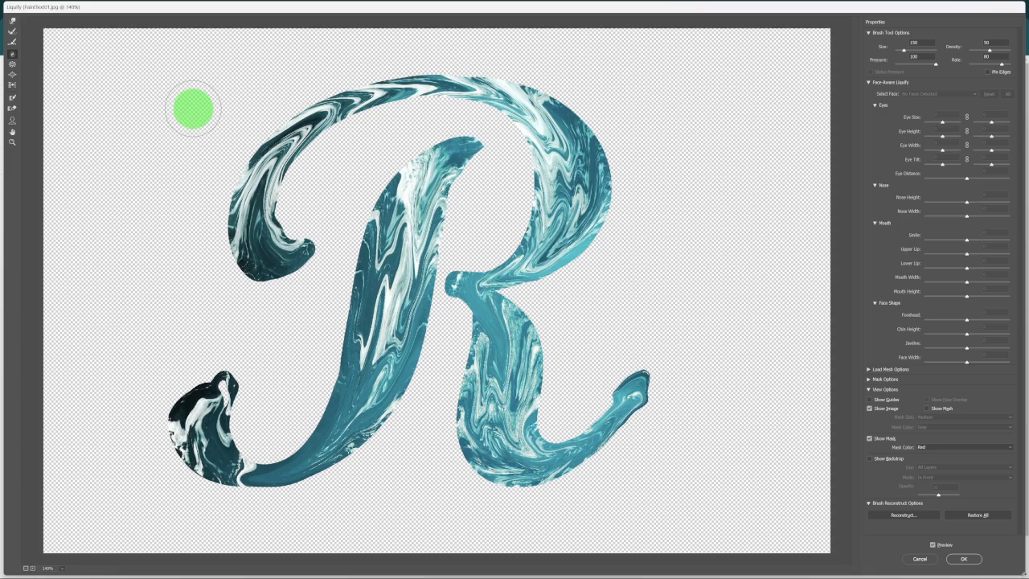
Step: Pull a paint drip down from the underside of the R's top arc using Forward Warp with brush size 70
{"action": "left_click", "coordinate": [13, 24]}
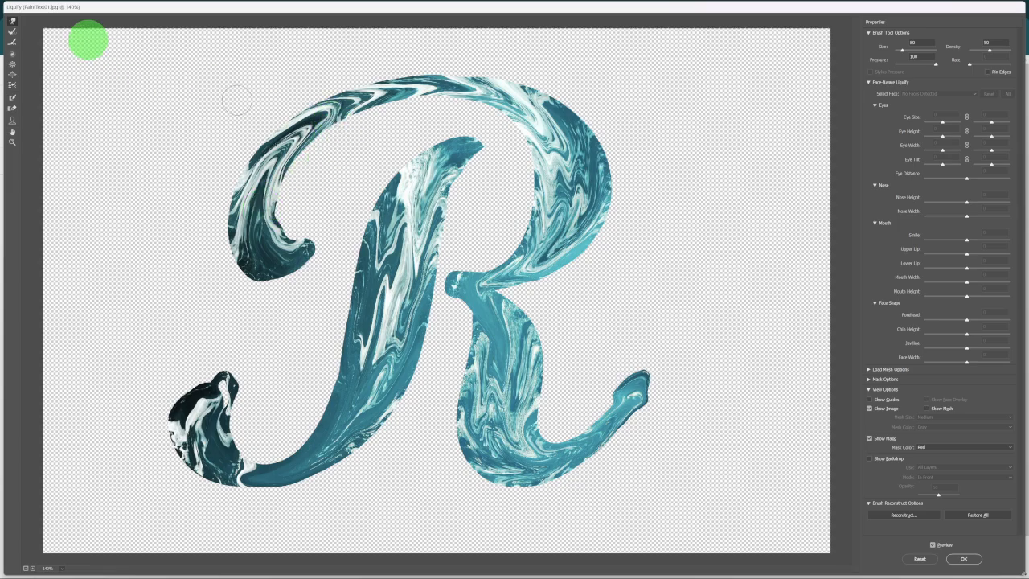
{"action": "key", "text": "ctrl+plus"}
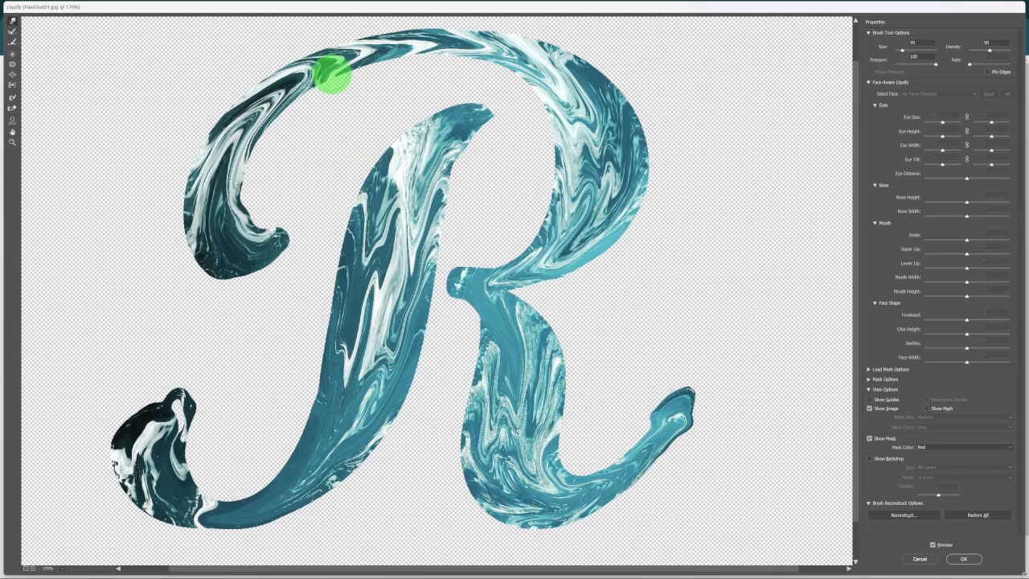
{"action": "mouse_move", "coordinate": [322, 74]}
{"action": "left_mouse_down"}
{"action": "mouse_move", "coordinate": [318, 104]}
{"action": "mouse_move", "coordinate": [319, 82]}
{"action": "mouse_move", "coordinate": [315, 154]}
{"action": "left_mouse_up"}
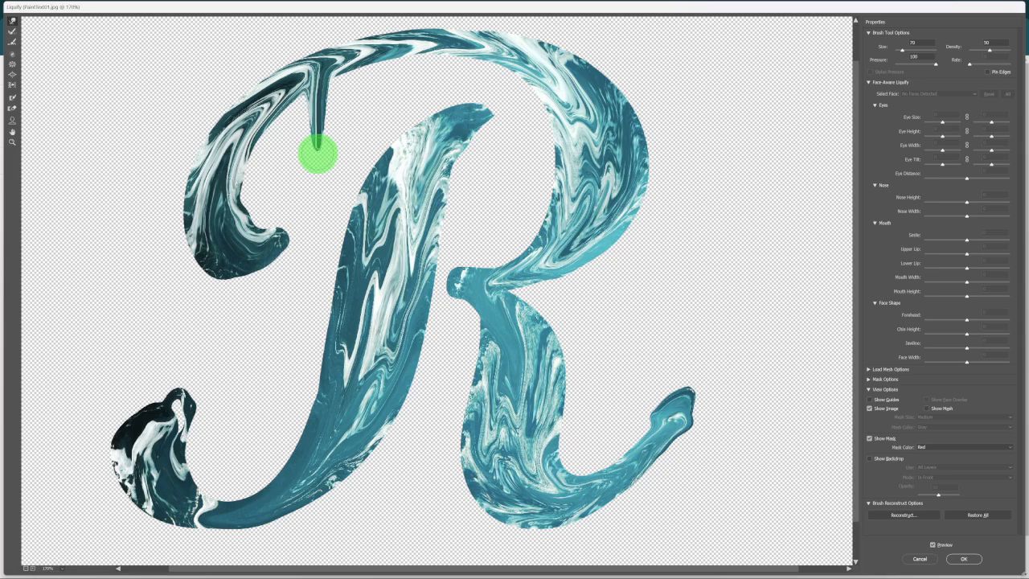
{"action": "left_click_drag", "start_coordinate": [318, 93], "coordinate": [319, 158]}
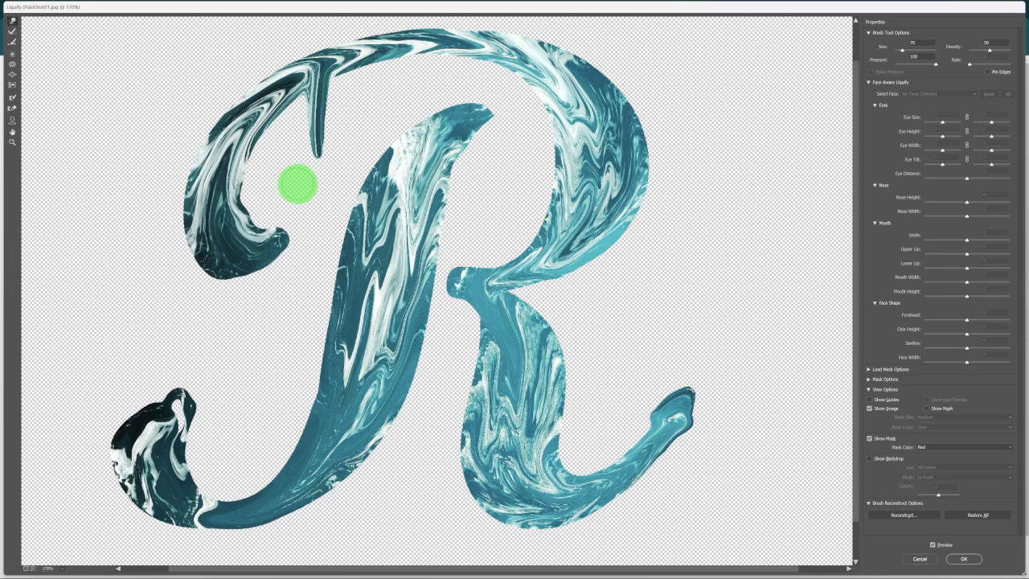
Step: Pull long paint drips down from the bottom of the upper-left curl and from the base of the R's right leg
{"action": "left_click_drag", "start_coordinate": [232, 278], "coordinate": [225, 319]}
{"action": "left_click_drag", "start_coordinate": [232, 285], "coordinate": [223, 349]}
{"action": "left_click_drag", "start_coordinate": [229, 290], "coordinate": [224, 351]}
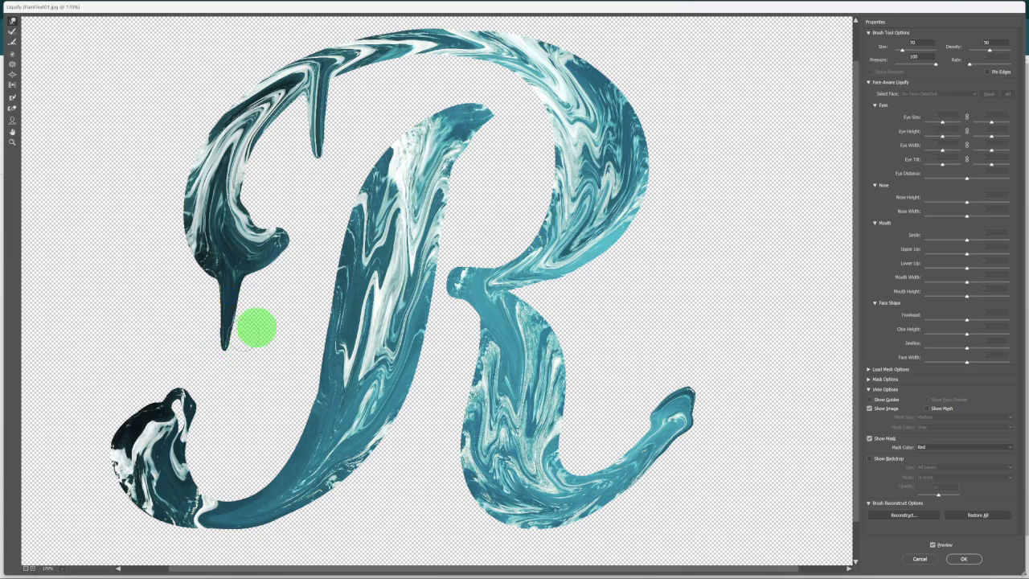
{"action": "left_click_drag", "start_coordinate": [363, 300], "coordinate": [329, 190]}
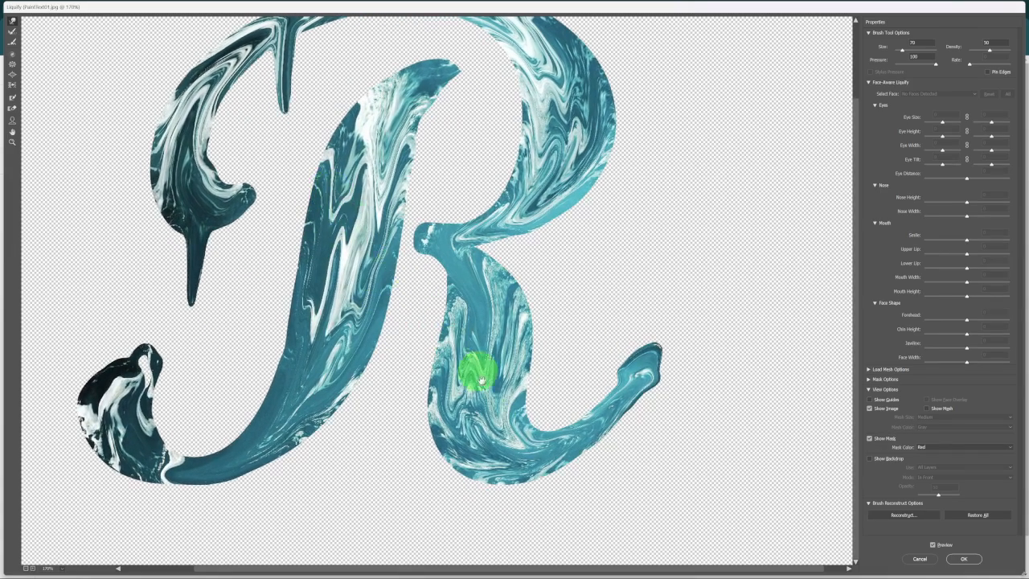
{"action": "left_click_drag", "start_coordinate": [492, 472], "coordinate": [490, 540]}
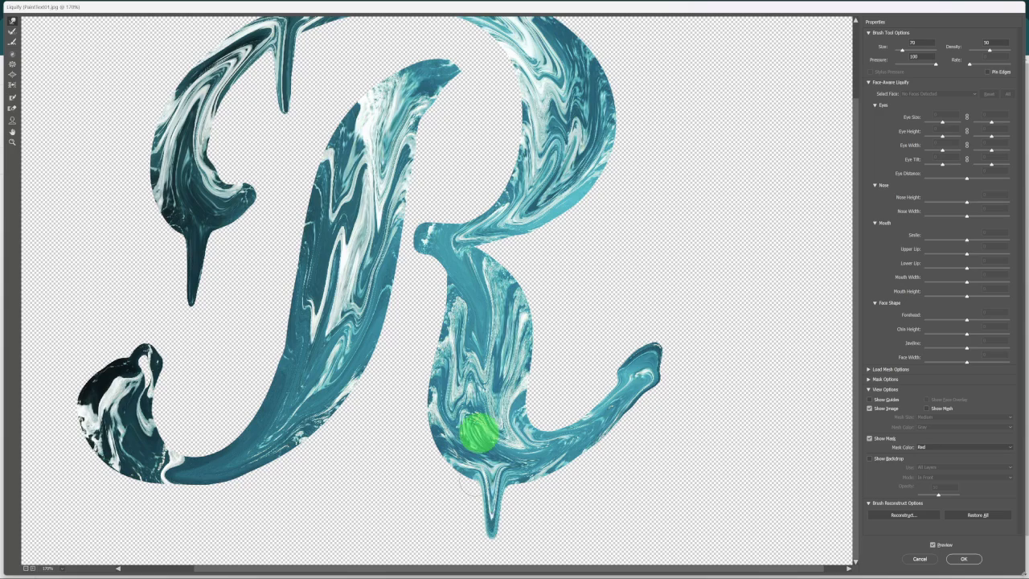
Step: Lengthen the drip under the R's right leg and pull short drips from the leg's tail, the stem's lower edge and the lower-left curl
{"action": "left_click_drag", "start_coordinate": [490, 496], "coordinate": [492, 536]}
{"action": "left_click_drag", "start_coordinate": [607, 427], "coordinate": [608, 450]}
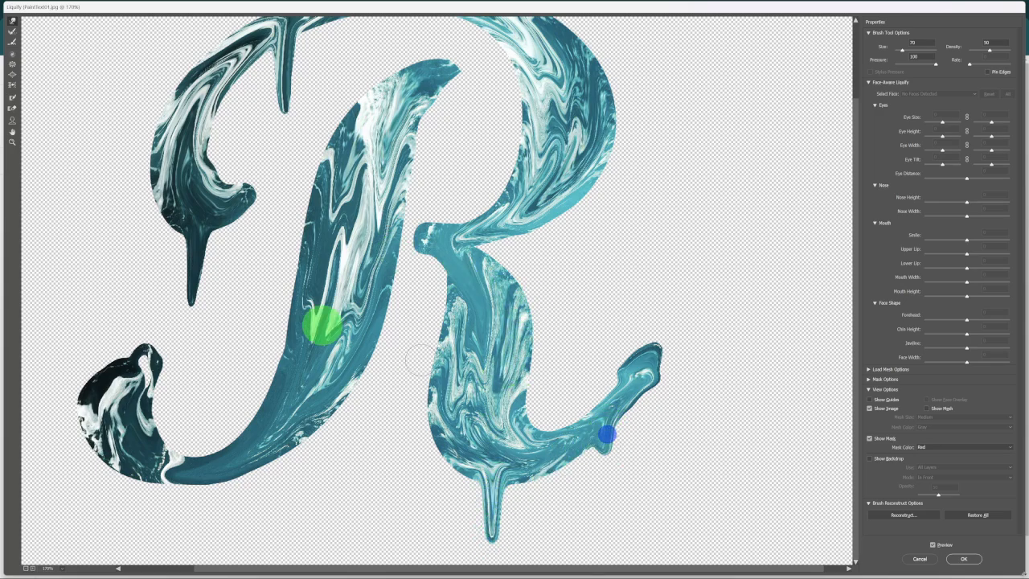
{"action": "left_click_drag", "start_coordinate": [342, 389], "coordinate": [340, 417]}
{"action": "left_click_drag", "start_coordinate": [222, 469], "coordinate": [220, 505]}
{"action": "left_click_drag", "start_coordinate": [101, 449], "coordinate": [104, 476]}
Step: Pull short drips from the underside of the R's bowl and the stem's top, and extend the drip hanging from the top arc
{"action": "left_click_drag", "start_coordinate": [554, 210], "coordinate": [555, 237]}
{"action": "left_click_drag", "start_coordinate": [602, 154], "coordinate": [602, 174]}
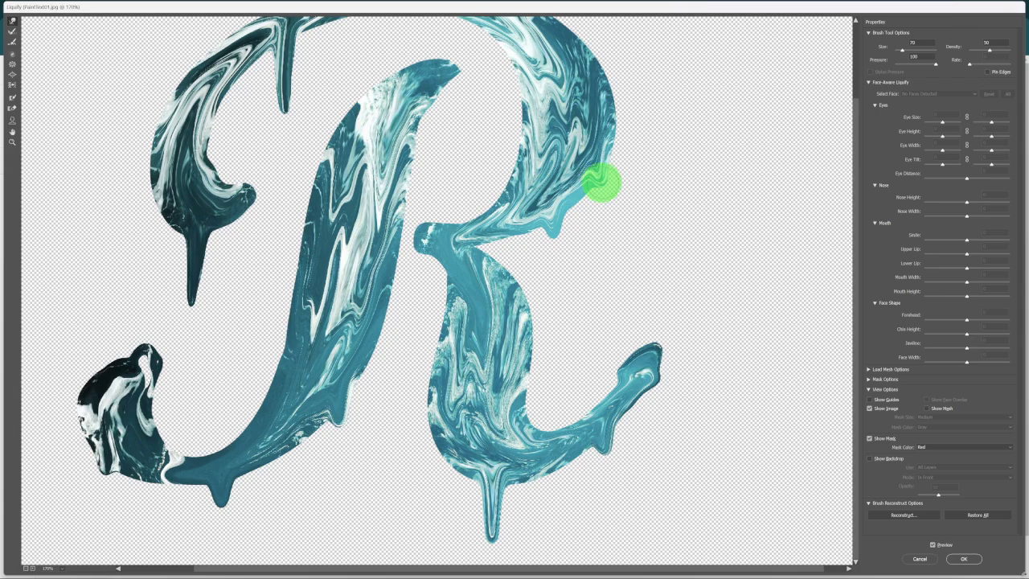
{"action": "left_click_drag", "start_coordinate": [431, 97], "coordinate": [432, 131]}
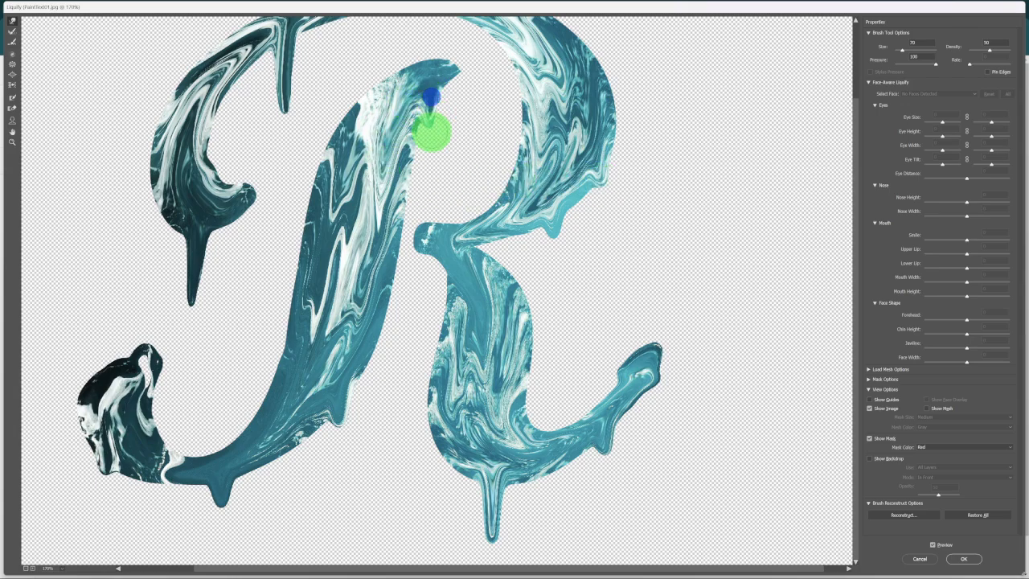
{"action": "left_click_drag", "start_coordinate": [284, 56], "coordinate": [282, 112]}
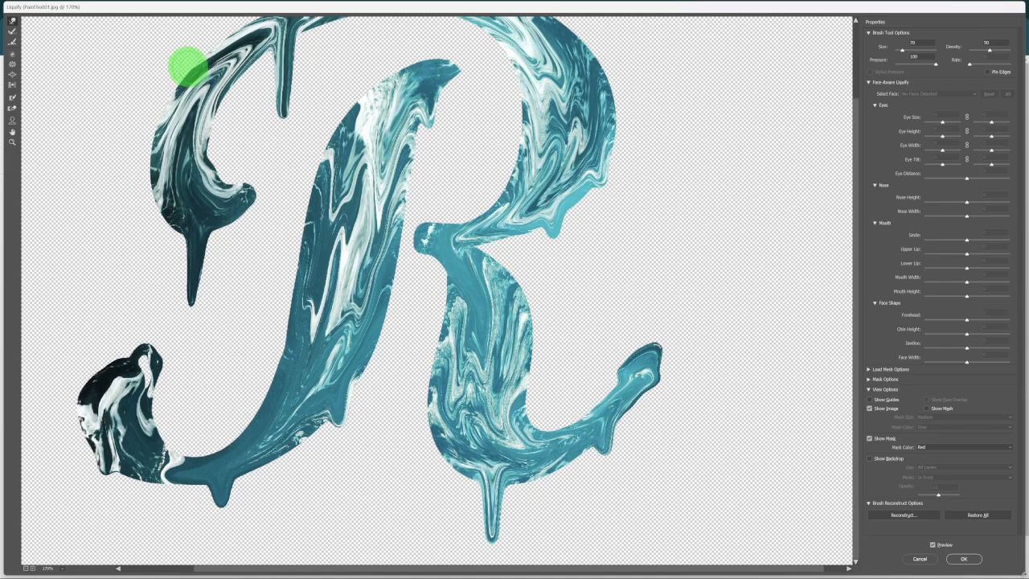
Step: Swell the tips of the three long drips into rounded drops with the Bloat tool
{"action": "left_click", "coordinate": [14, 76]}
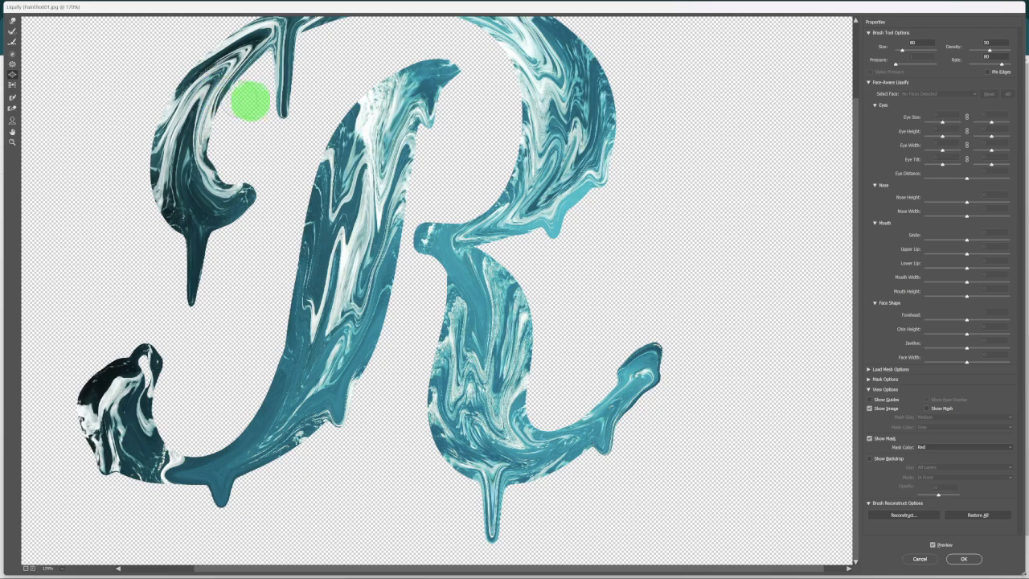
{"action": "left_click_drag", "start_coordinate": [285, 85], "coordinate": [291, 136]}
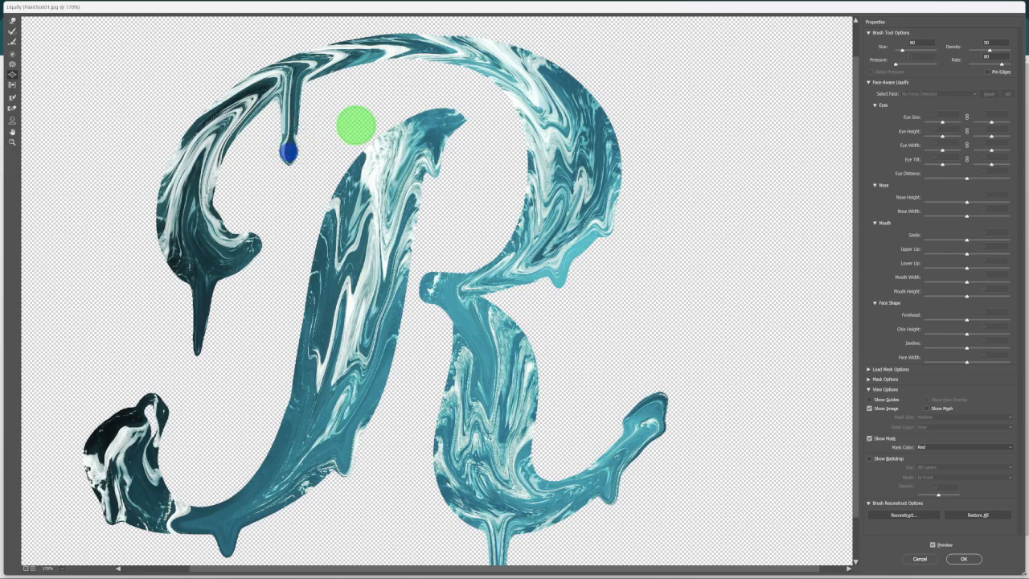
{"action": "mouse_move", "coordinate": [312, 158]}
{"action": "left_mouse_down"}
{"action": "mouse_move", "coordinate": [339, 131]}
{"action": "mouse_move", "coordinate": [286, 149]}
{"action": "left_mouse_up"}
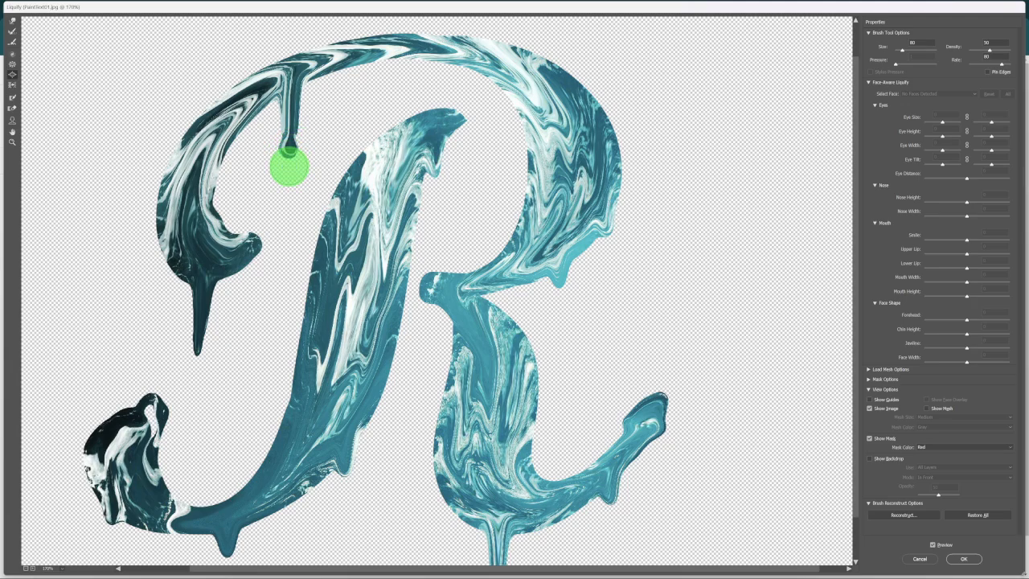
{"action": "mouse_move", "coordinate": [342, 127]}
{"action": "left_mouse_down"}
{"action": "mouse_move", "coordinate": [292, 131]}
{"action": "mouse_move", "coordinate": [286, 149]}
{"action": "mouse_move", "coordinate": [293, 94]}
{"action": "mouse_move", "coordinate": [288, 159]}
{"action": "mouse_move", "coordinate": [291, 121]}
{"action": "left_mouse_up"}
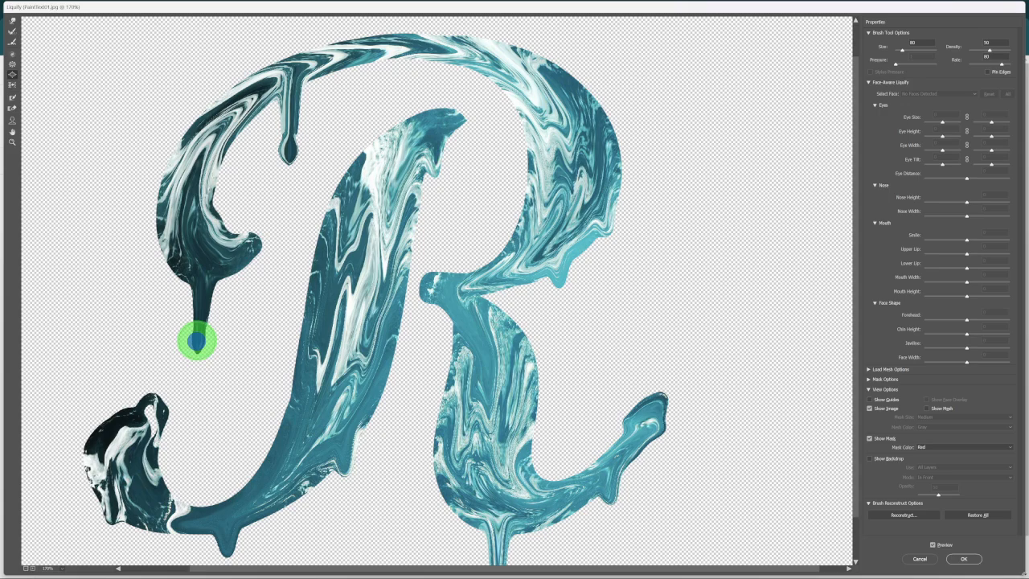
{"action": "left_click_drag", "start_coordinate": [248, 317], "coordinate": [202, 344]}
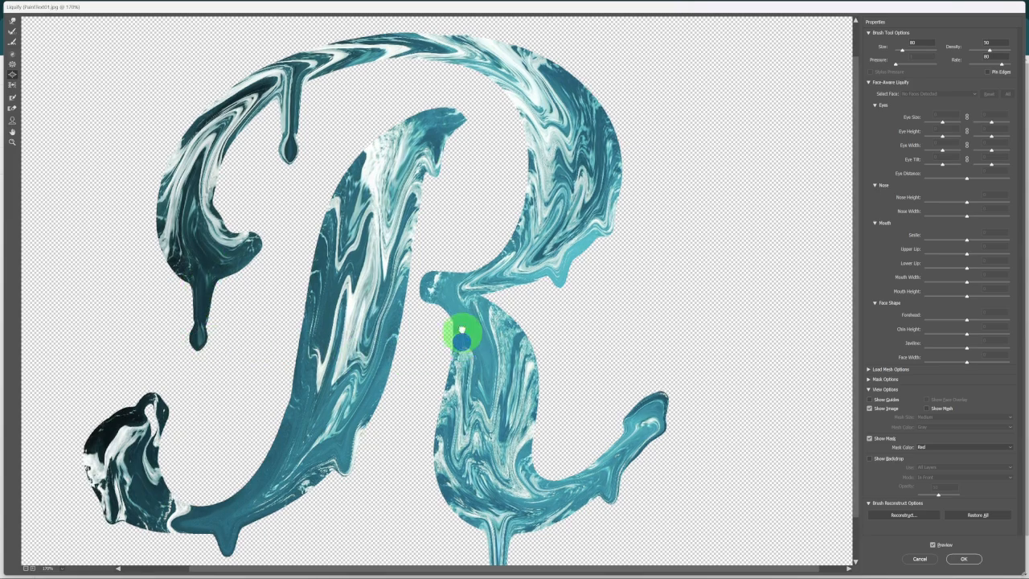
{"action": "left_click_drag", "start_coordinate": [462, 335], "coordinate": [443, 286]}
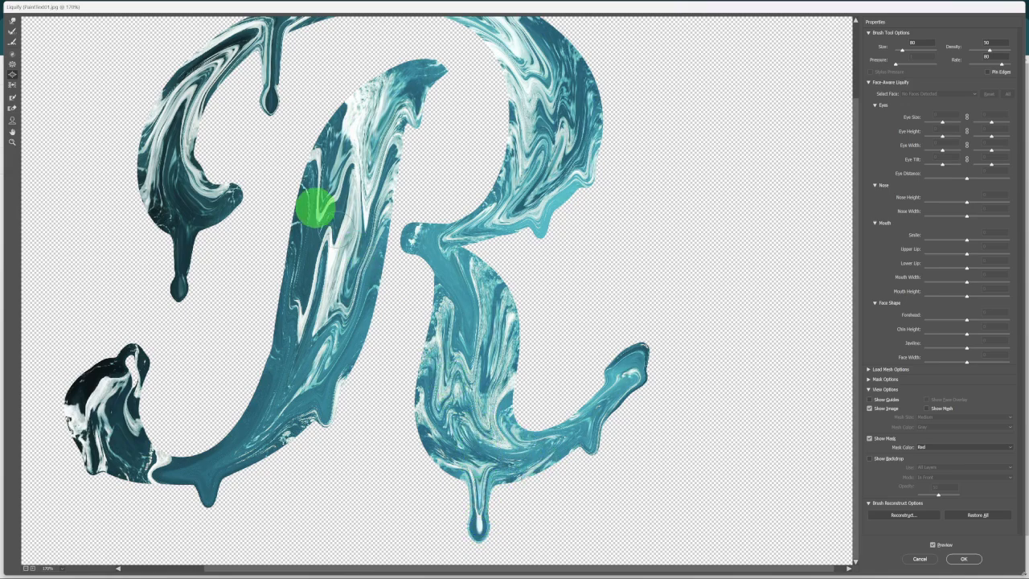
Step: Thin the necks of the three long drips above their rounded tips with the Pucker tool
{"action": "left_click", "coordinate": [14, 66]}
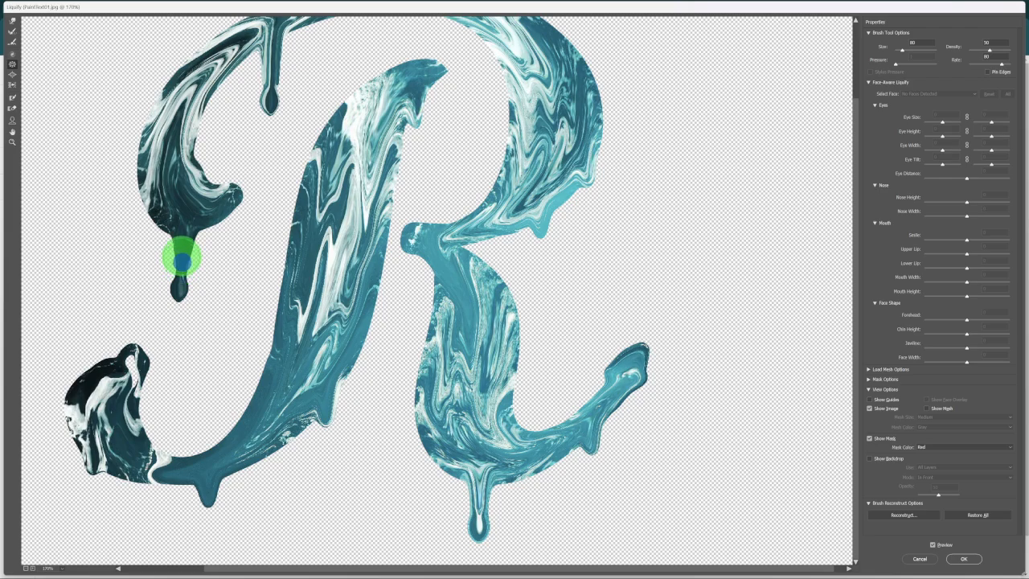
{"action": "left_click_drag", "start_coordinate": [181, 248], "coordinate": [182, 247]}
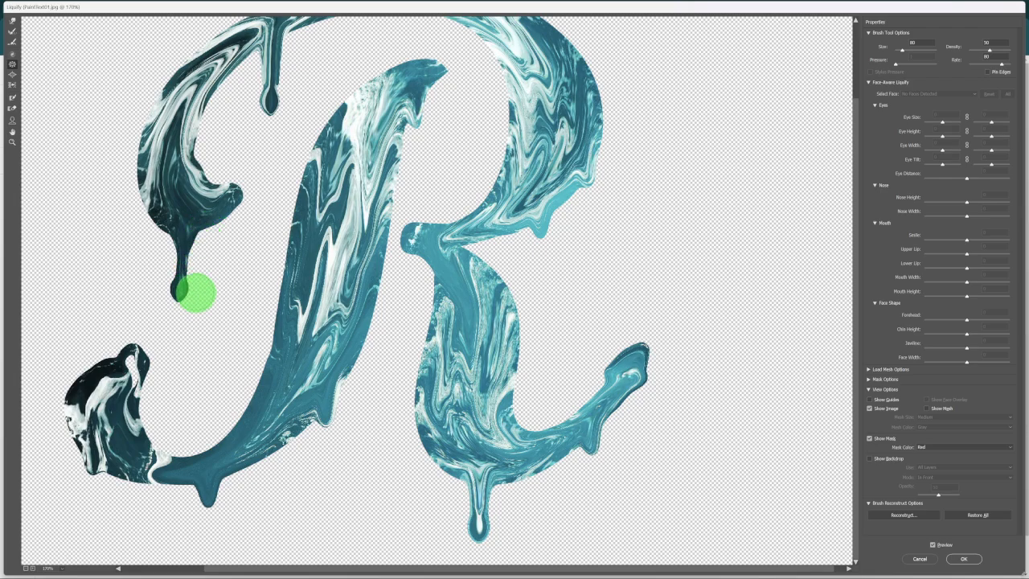
{"action": "scroll", "coordinate": [290, 172], "scroll_direction": "up", "scroll_amount": 5}
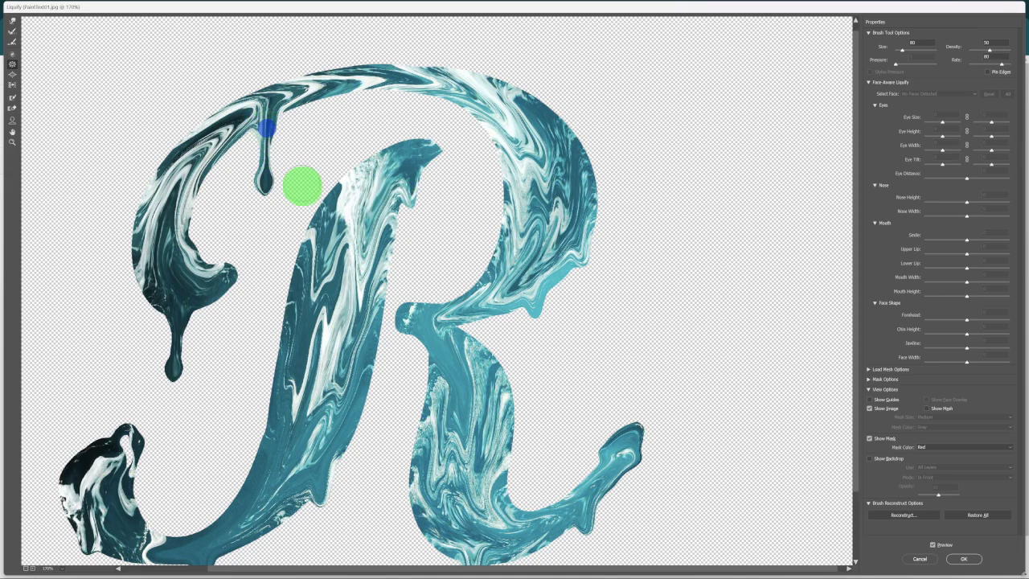
{"action": "left_click", "coordinate": [279, 135]}
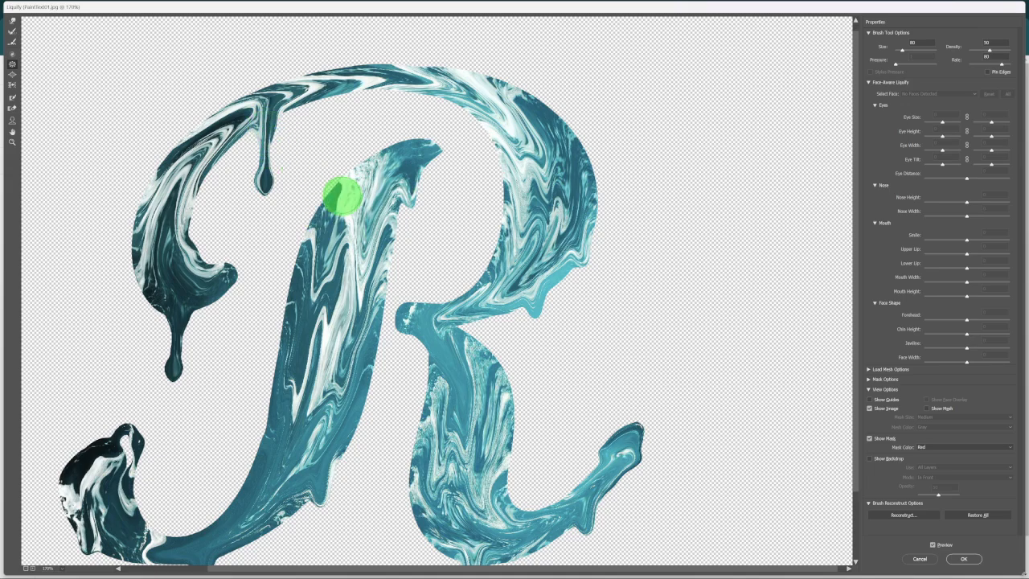
{"action": "scroll", "coordinate": [342, 195], "scroll_direction": "down", "scroll_amount": 5}
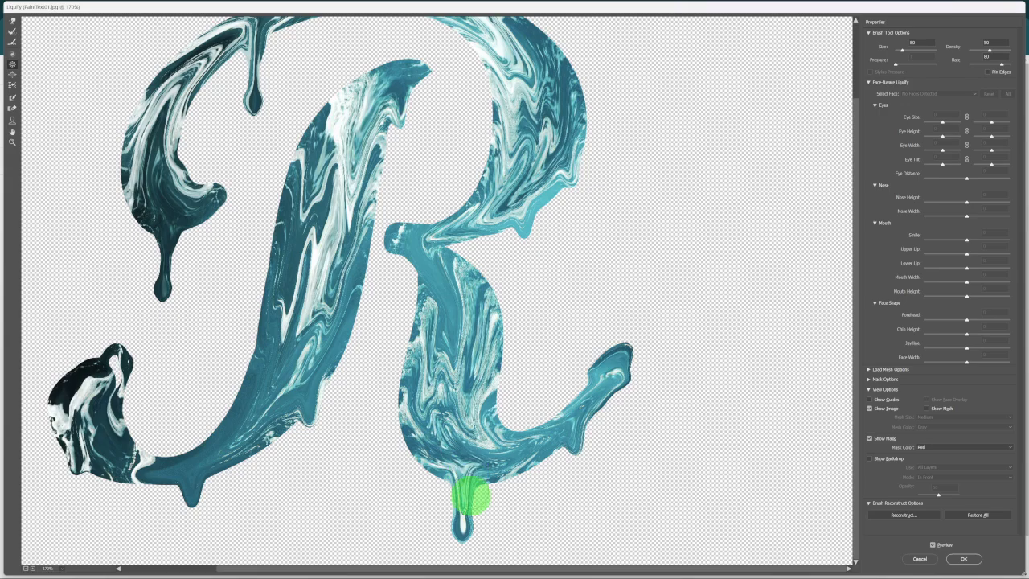
{"action": "left_click", "coordinate": [454, 505]}
{"action": "mouse_move", "coordinate": [458, 492]}
{"action": "left_mouse_down"}
{"action": "mouse_move", "coordinate": [469, 491]}
{"action": "mouse_move", "coordinate": [460, 510]}
{"action": "mouse_move", "coordinate": [460, 492]}
{"action": "mouse_move", "coordinate": [460, 523]}
{"action": "mouse_move", "coordinate": [465, 496]}
{"action": "left_mouse_up"}
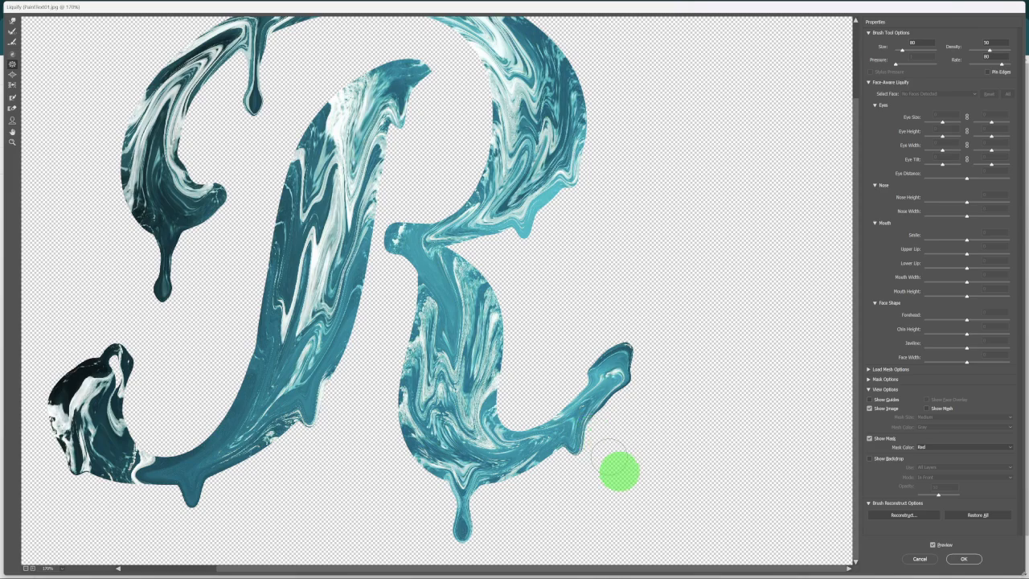
Step: Pull small drips from the upper-left curl's inner tip and the bowl's outer edge using Forward Warp with brush size 70
{"action": "left_click", "coordinate": [12, 22]}
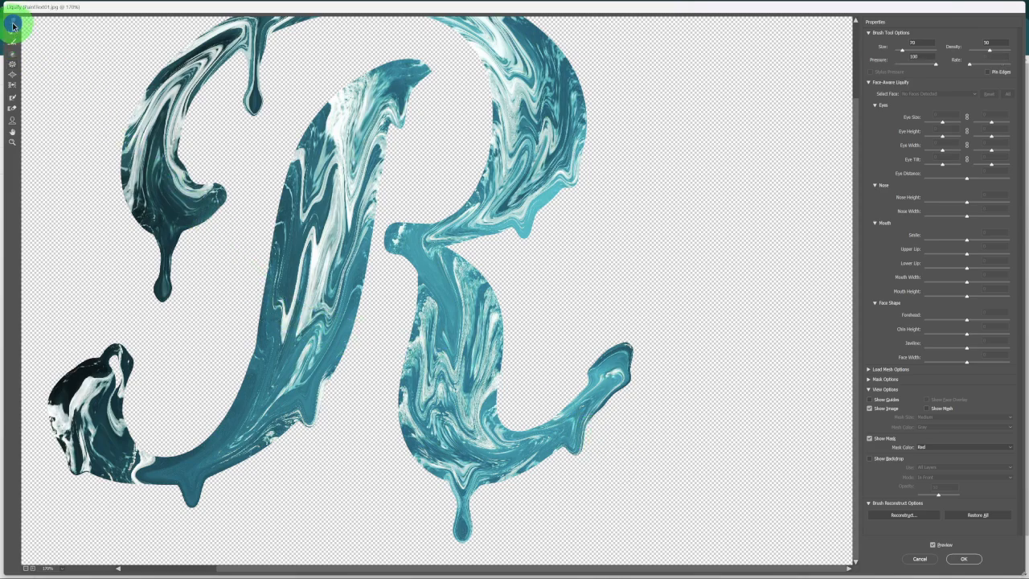
{"action": "left_click_drag", "start_coordinate": [216, 209], "coordinate": [218, 229]}
{"action": "left_click_drag", "start_coordinate": [571, 166], "coordinate": [571, 191]}
{"action": "left_click_drag", "start_coordinate": [423, 248], "coordinate": [503, 256]}
{"action": "scroll", "coordinate": [502, 256], "scroll_direction": "down", "scroll_amount": 1}
{"action": "scroll", "coordinate": [503, 256], "scroll_direction": "down", "scroll_amount": 1}
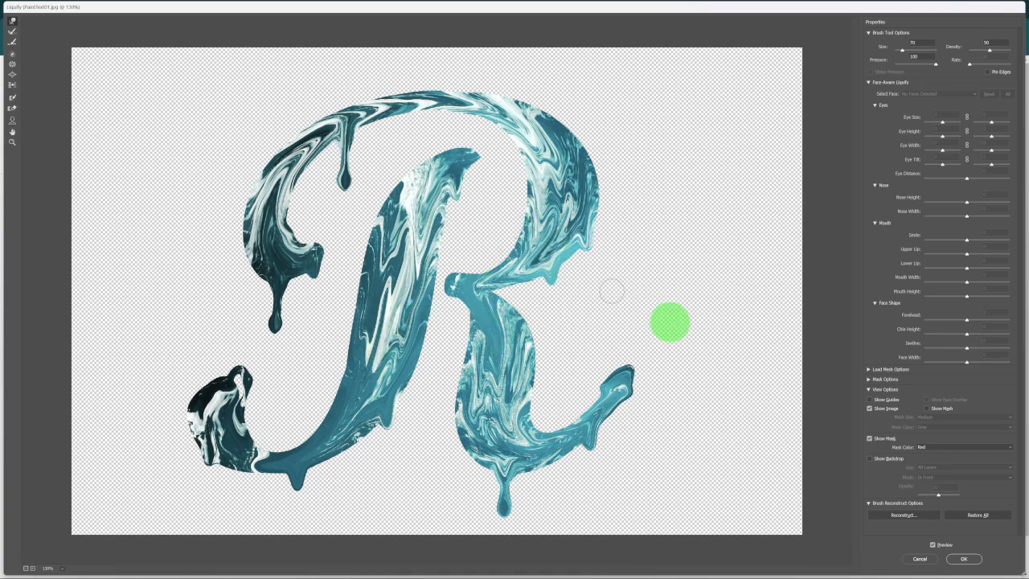
Step: Apply the Liquify edits and check the letter with its smart filters hidden and shown again
{"action": "left_click", "coordinate": [964, 558]}
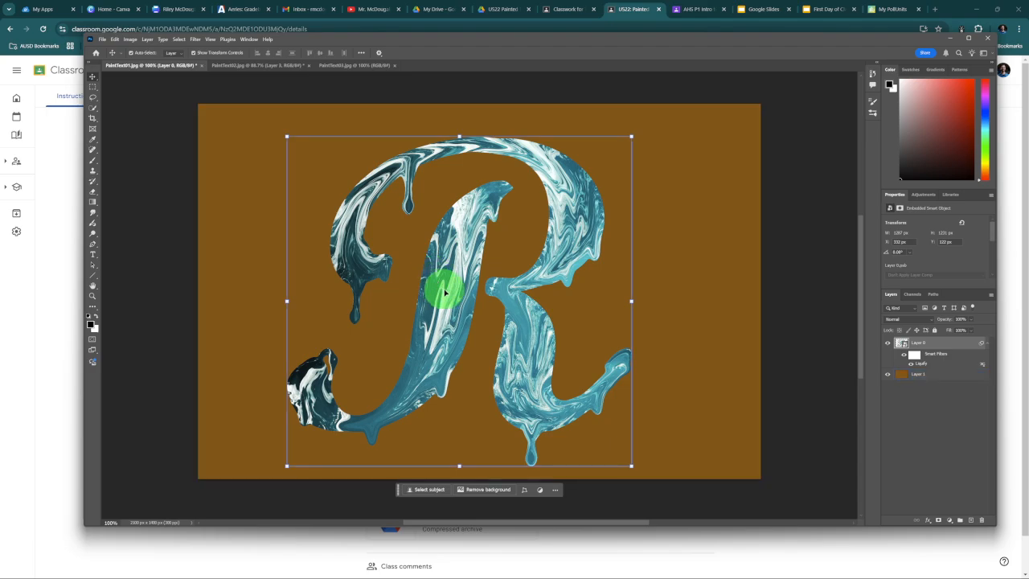
{"action": "left_click", "coordinate": [904, 357]}
{"action": "left_click", "coordinate": [905, 358]}
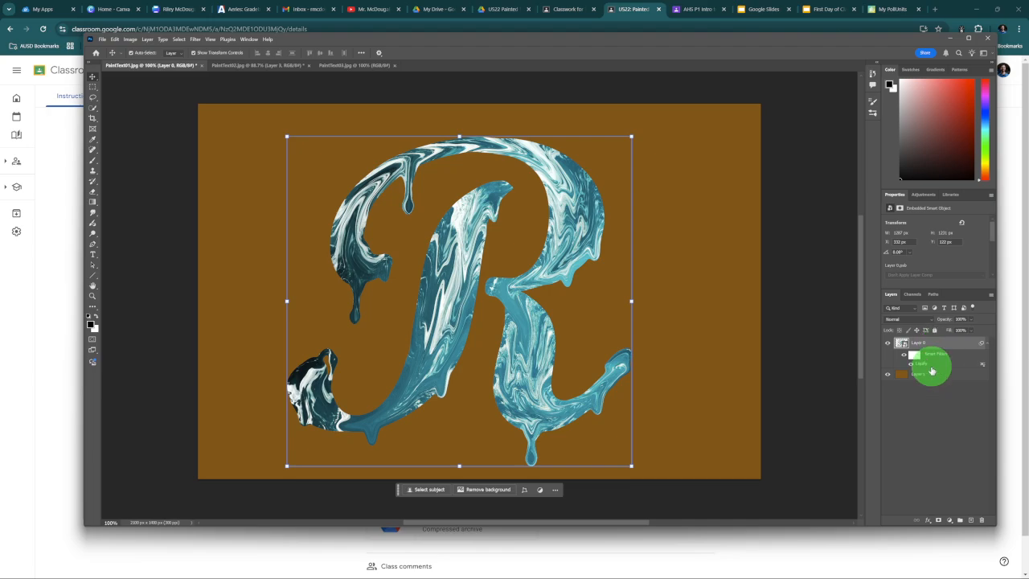
Step: Add a smooth Inner Bevel effect to the letter layer with depth 220% and adjust its size for a raised wet-paint look
{"action": "left_click", "coordinate": [928, 521]}
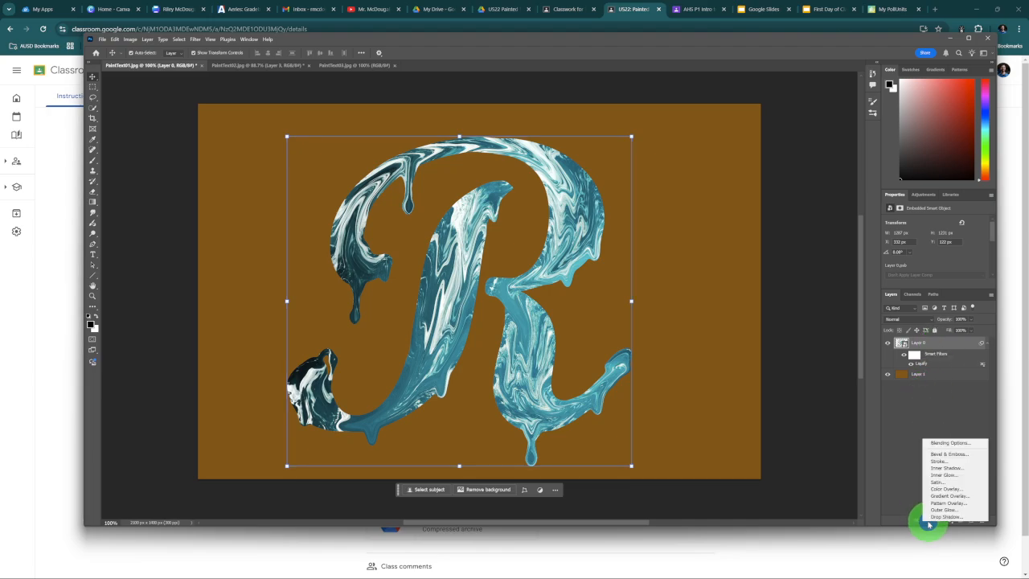
{"action": "left_click", "coordinate": [937, 454]}
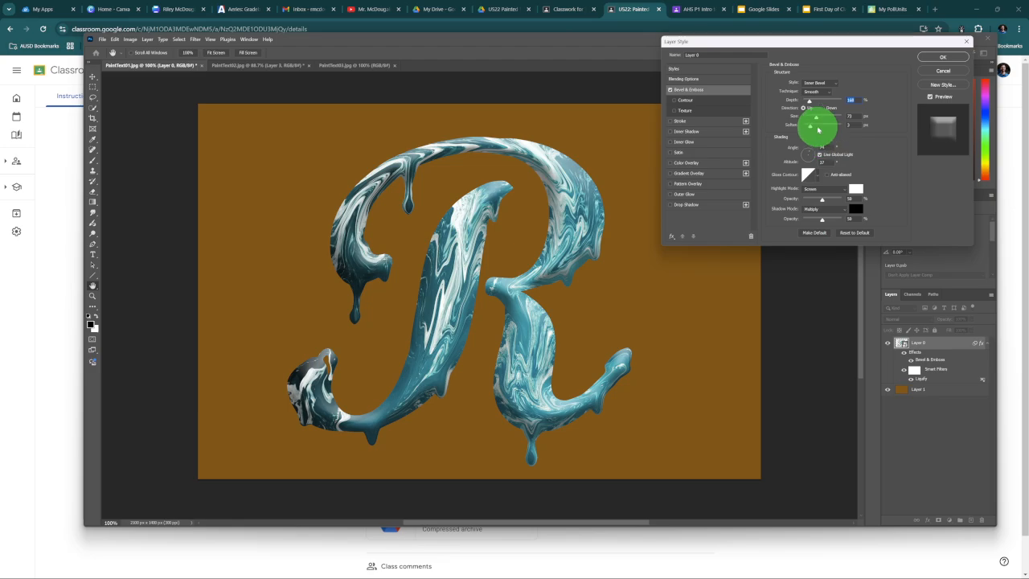
{"action": "left_click_drag", "start_coordinate": [812, 120], "coordinate": [813, 119]}
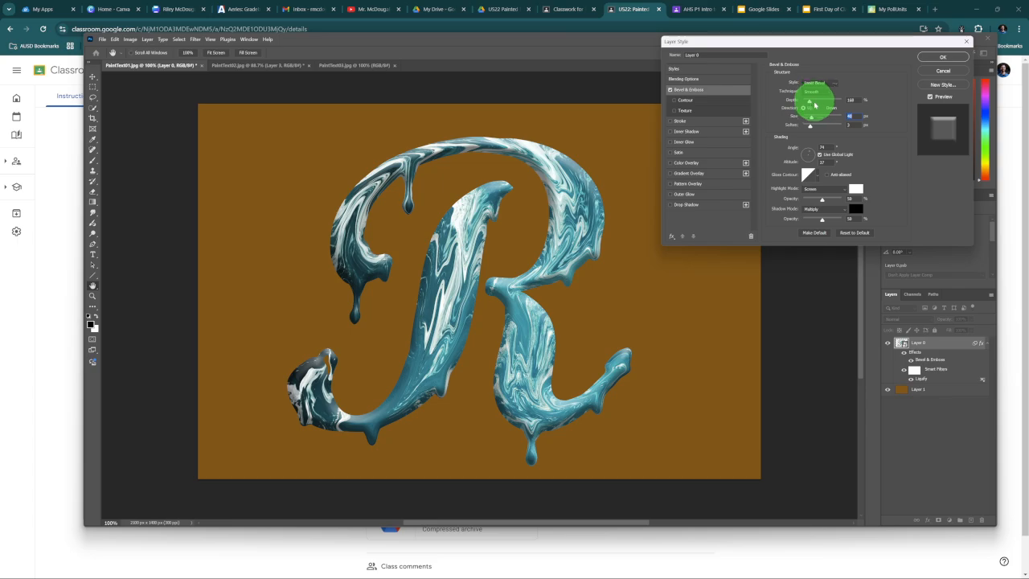
{"action": "left_click_drag", "start_coordinate": [811, 117], "coordinate": [813, 117]}
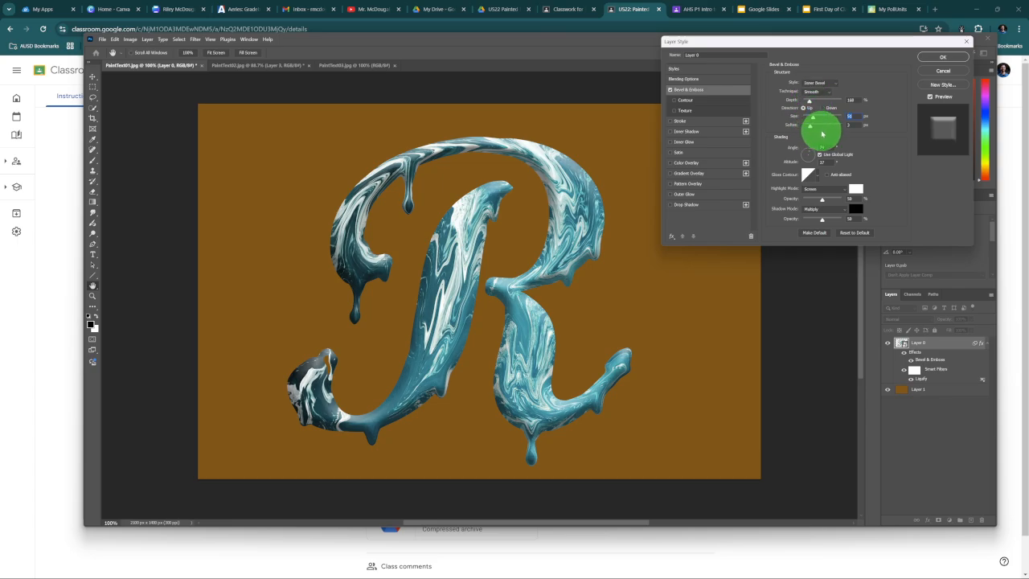
{"action": "left_click", "coordinate": [820, 102]}
{"action": "mouse_move", "coordinate": [829, 103]}
{"action": "left_mouse_down"}
{"action": "mouse_move", "coordinate": [806, 99]}
{"action": "mouse_move", "coordinate": [826, 117]}
{"action": "left_mouse_up"}
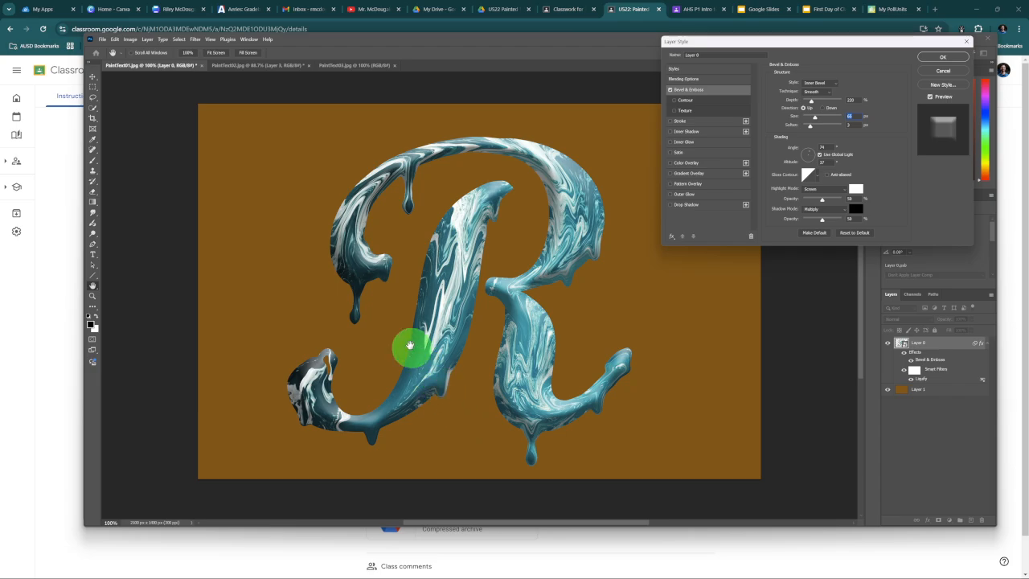
{"action": "left_click", "coordinate": [837, 119]}
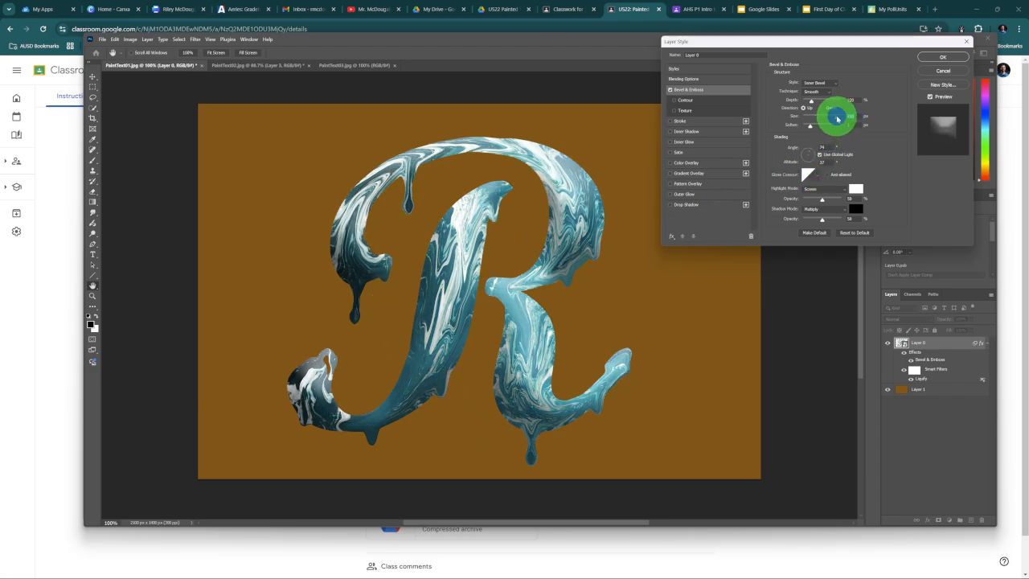
{"action": "mouse_move", "coordinate": [837, 103]}
{"action": "left_mouse_down"}
{"action": "mouse_move", "coordinate": [811, 102]}
{"action": "mouse_move", "coordinate": [811, 117]}
{"action": "left_mouse_up"}
{"action": "left_click", "coordinate": [820, 118]}
{"action": "left_click", "coordinate": [942, 58]}
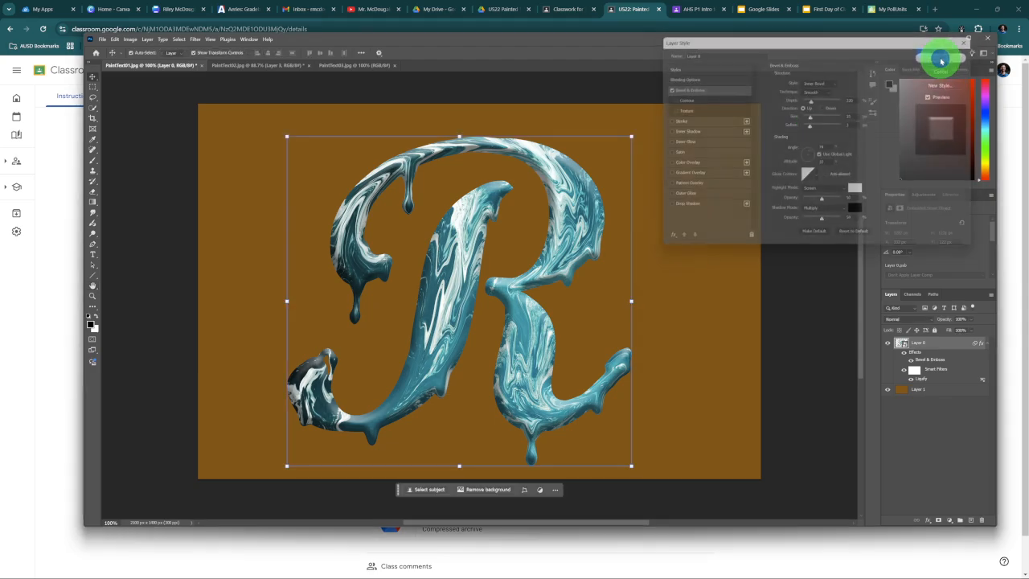
Step: Compare the letter with its layer effects and its smart filters hidden and shown
{"action": "left_click", "coordinate": [904, 359]}
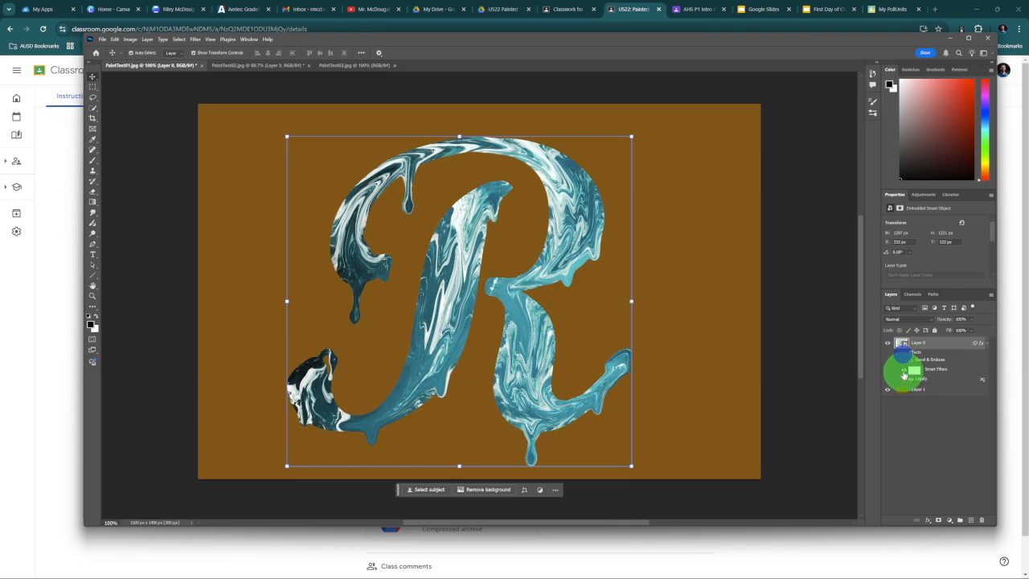
{"action": "left_click", "coordinate": [904, 370]}
{"action": "left_click", "coordinate": [904, 370]}
{"action": "left_click", "coordinate": [904, 360]}
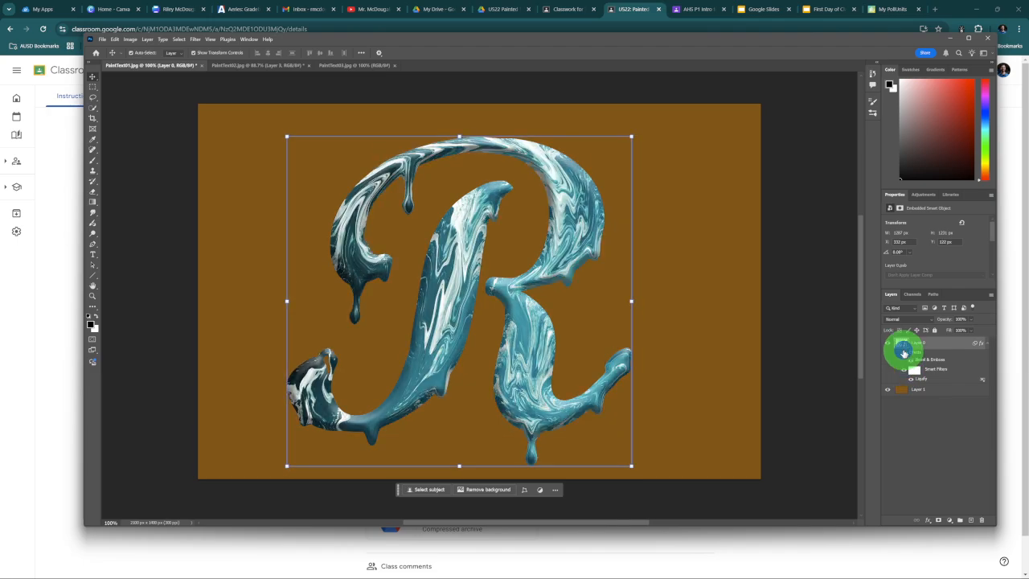
Step: Try moving the letter R slightly upward and put it back in its original position
{"action": "left_click", "coordinate": [935, 347]}
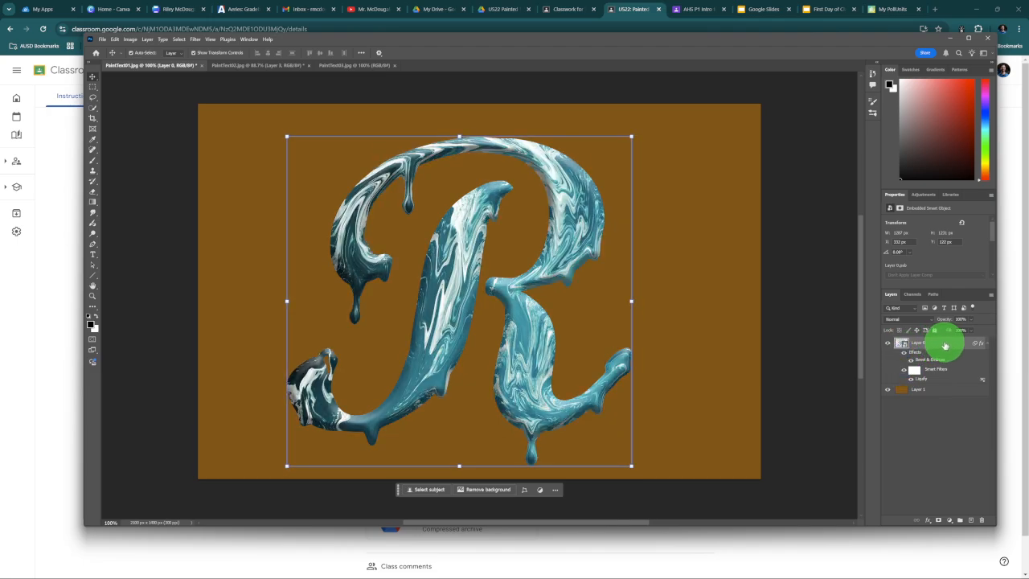
{"action": "left_click_drag", "start_coordinate": [574, 246], "coordinate": [574, 231]}
{"action": "left_click", "coordinate": [917, 438]}
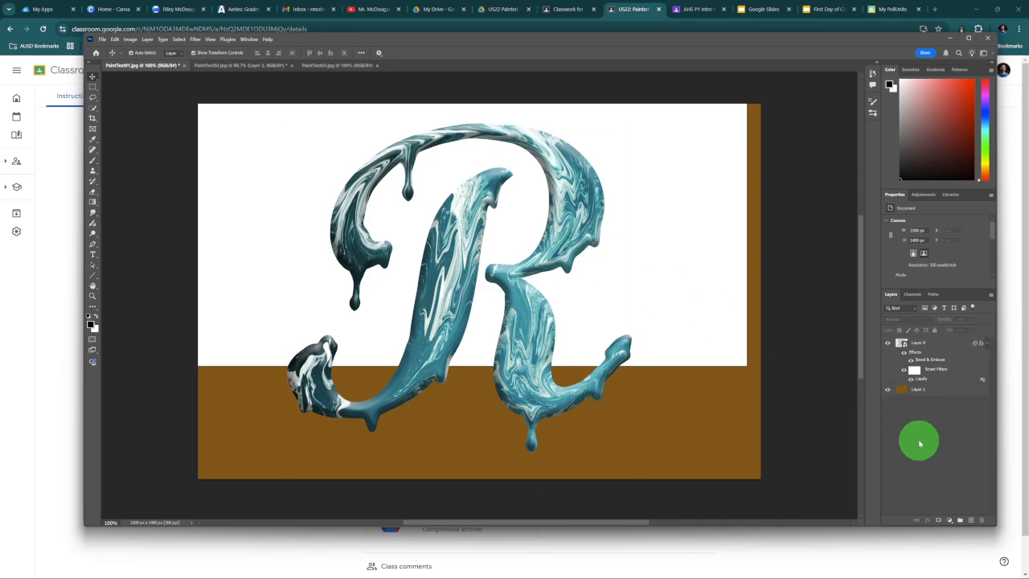
{"action": "left_click", "coordinate": [730, 425]}
{"action": "left_click_drag", "start_coordinate": [536, 278], "coordinate": [533, 285]}
Step: Hide and show the bevel effect once more, and deselect the letter to view the finished artwork
{"action": "left_click", "coordinate": [903, 354]}
{"action": "left_click", "coordinate": [905, 354]}
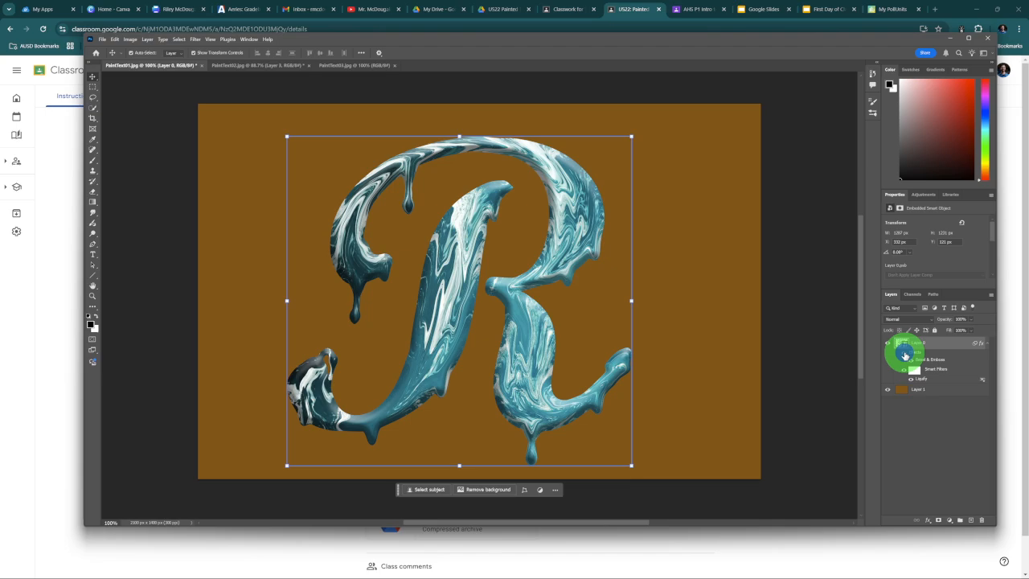
{"action": "left_click", "coordinate": [922, 427]}
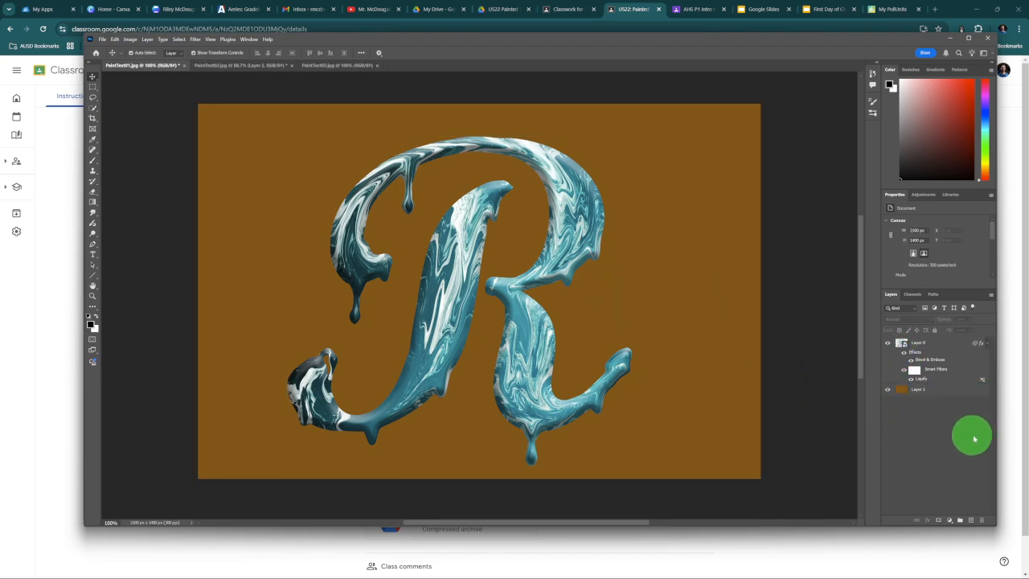
Step: Switch to the PaintText03.jpg document with the lightning storm clouds
{"action": "left_click", "coordinate": [552, 199]}
{"action": "left_click", "coordinate": [561, 193]}
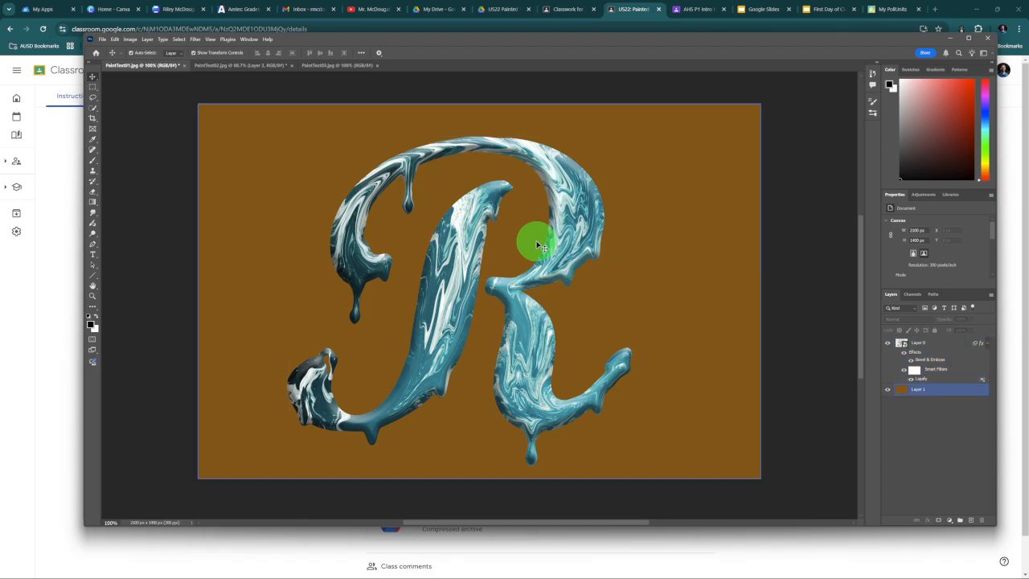
{"action": "left_click", "coordinate": [246, 66]}
{"action": "left_click", "coordinate": [320, 66]}
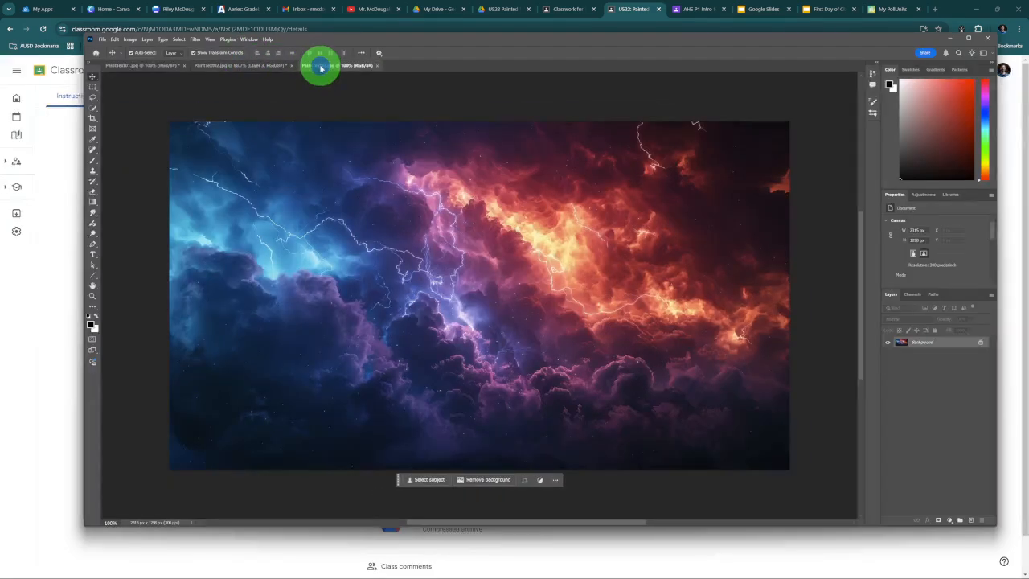
Step: Switch to the PaintText02.jpg volcano document and make its top layer with the finished dripping lettering visible
{"action": "left_click", "coordinate": [242, 66]}
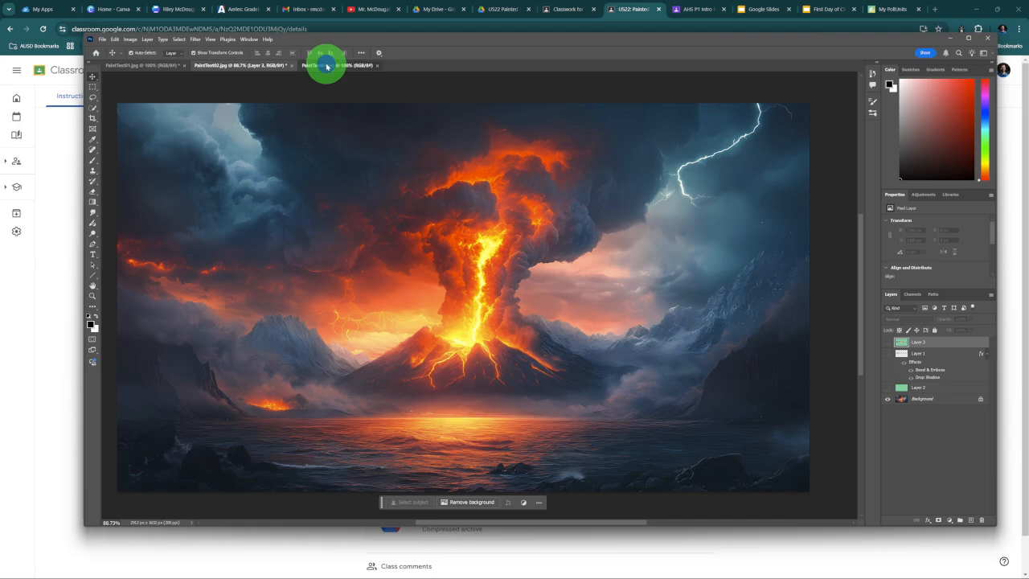
{"action": "left_click", "coordinate": [327, 66]}
{"action": "left_click", "coordinate": [252, 65]}
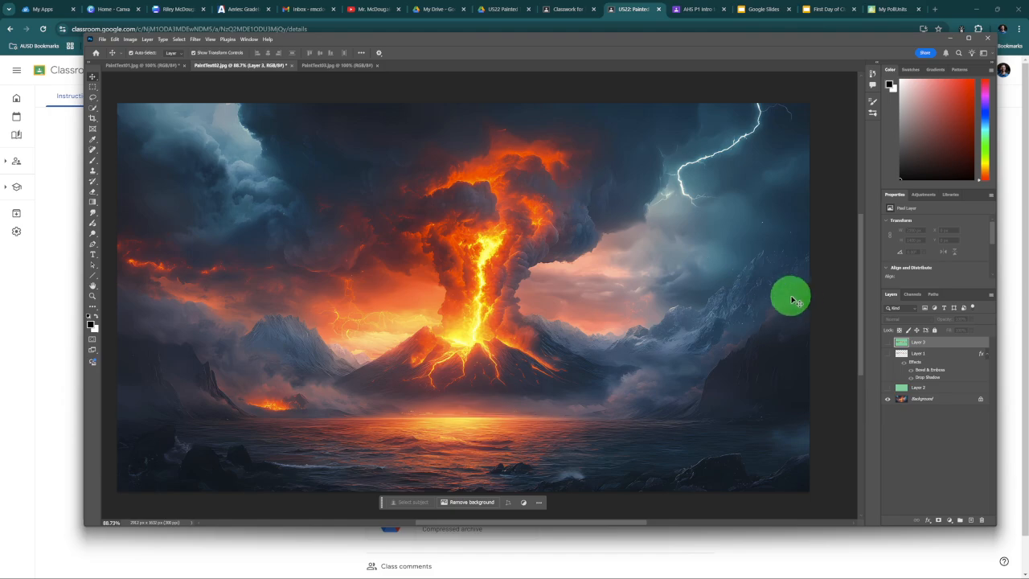
{"action": "left_click", "coordinate": [887, 343]}
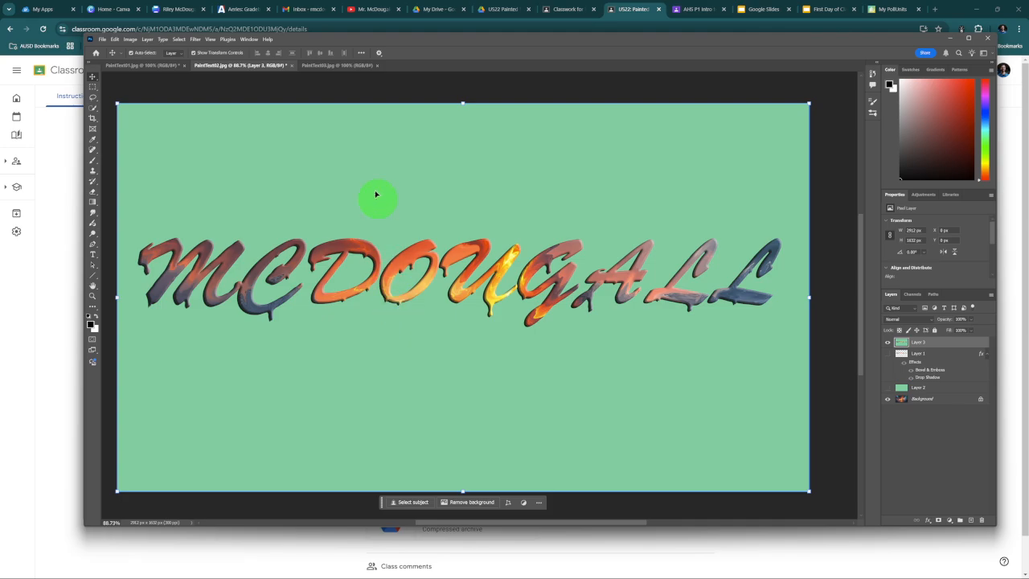
Step: Compare the storm cloud image in PaintText03.jpg with the finished lettering in PaintText02.jpg, also checking PaintText01.jpg
{"action": "left_click", "coordinate": [329, 64]}
{"action": "left_click", "coordinate": [256, 65]}
{"action": "left_click", "coordinate": [321, 65]}
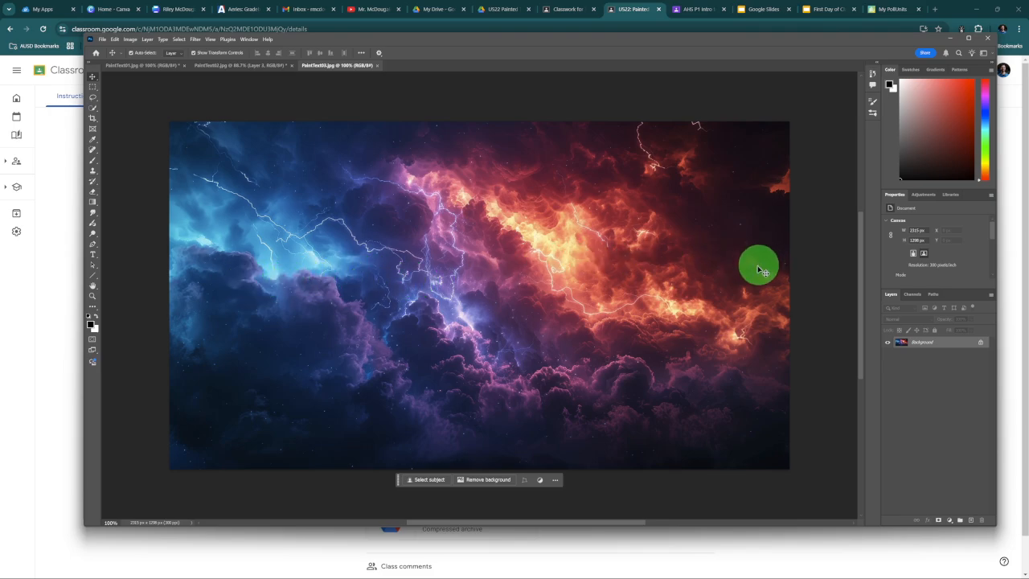
{"action": "left_click", "coordinate": [236, 67]}
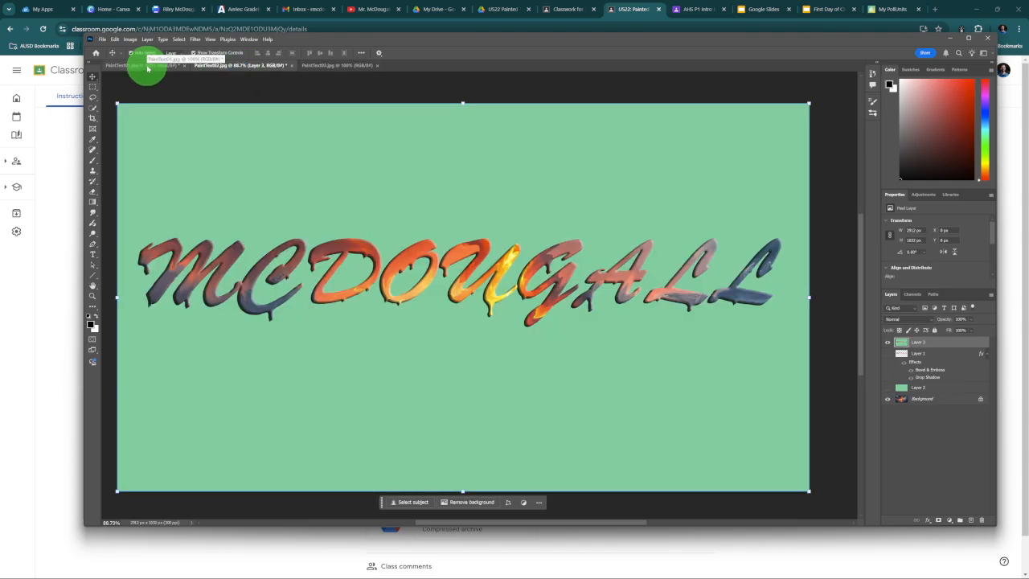
{"action": "left_click", "coordinate": [147, 67]}
{"action": "left_click", "coordinate": [246, 66]}
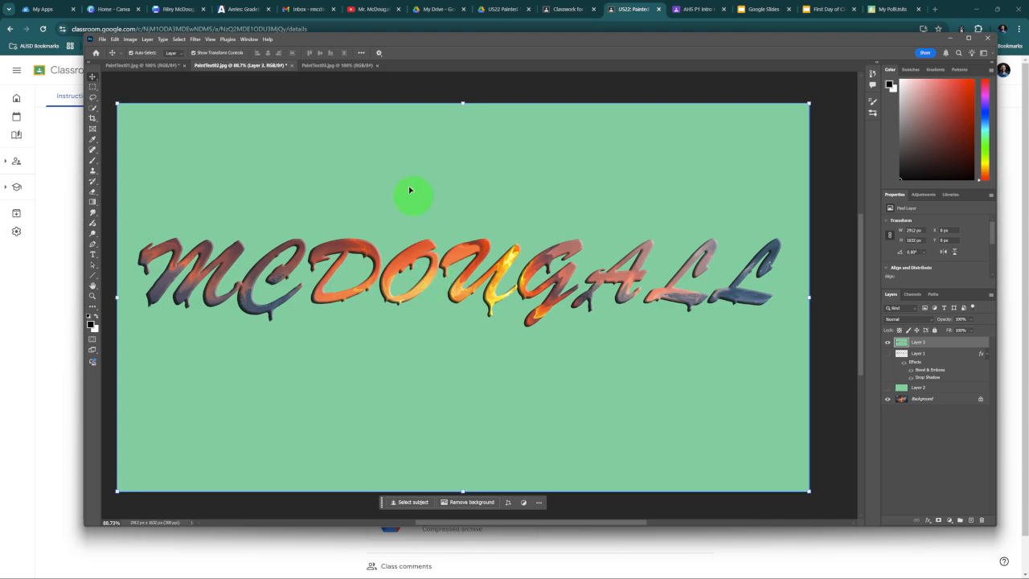
{"action": "left_click", "coordinate": [338, 65]}
{"action": "left_click", "coordinate": [262, 65]}
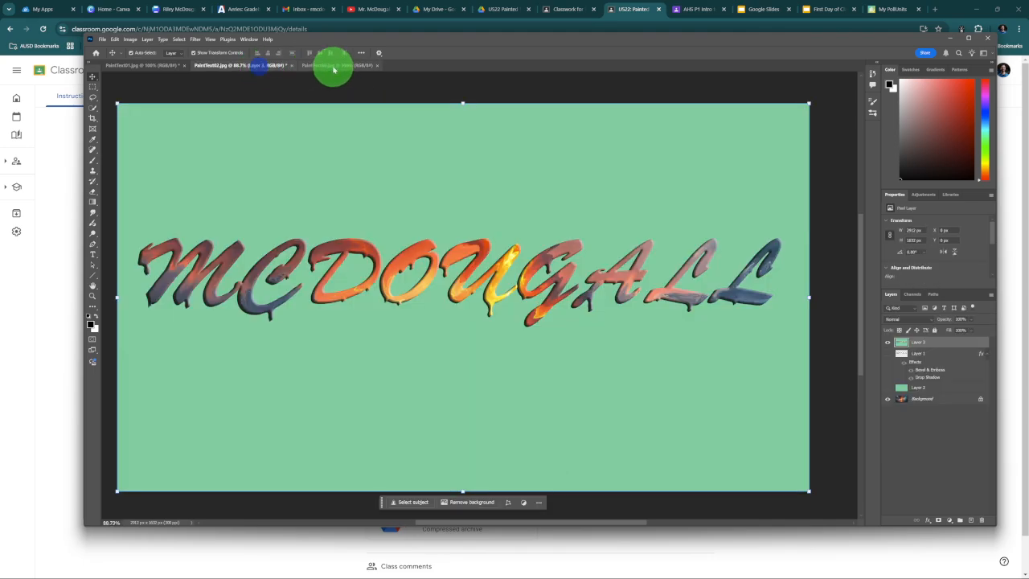
{"action": "left_click", "coordinate": [333, 68]}
{"action": "left_click", "coordinate": [251, 66]}
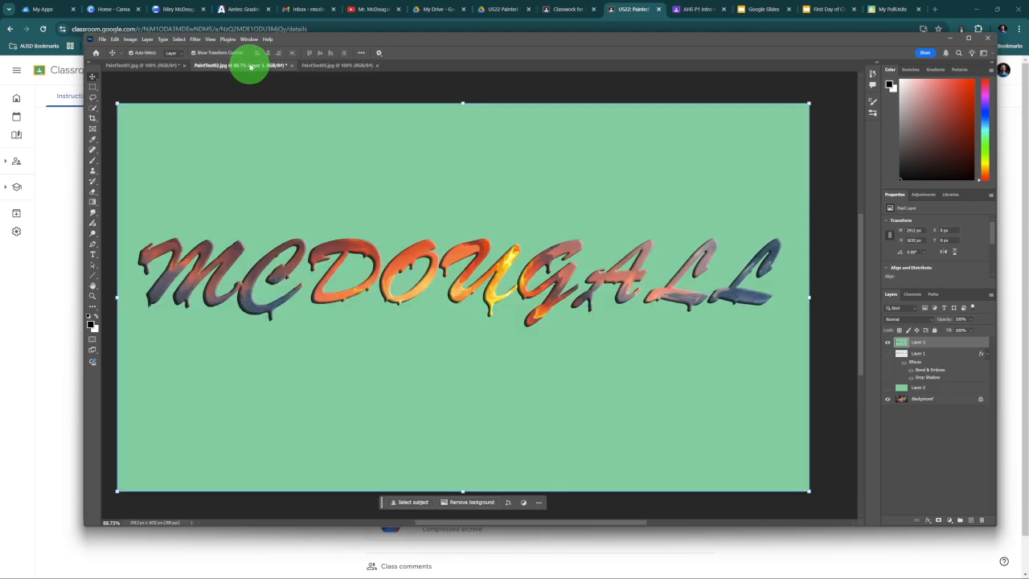
Step: Switch to PaintText01.jpg and view the finished letter R with no layer selected
{"action": "left_click", "coordinate": [154, 65]}
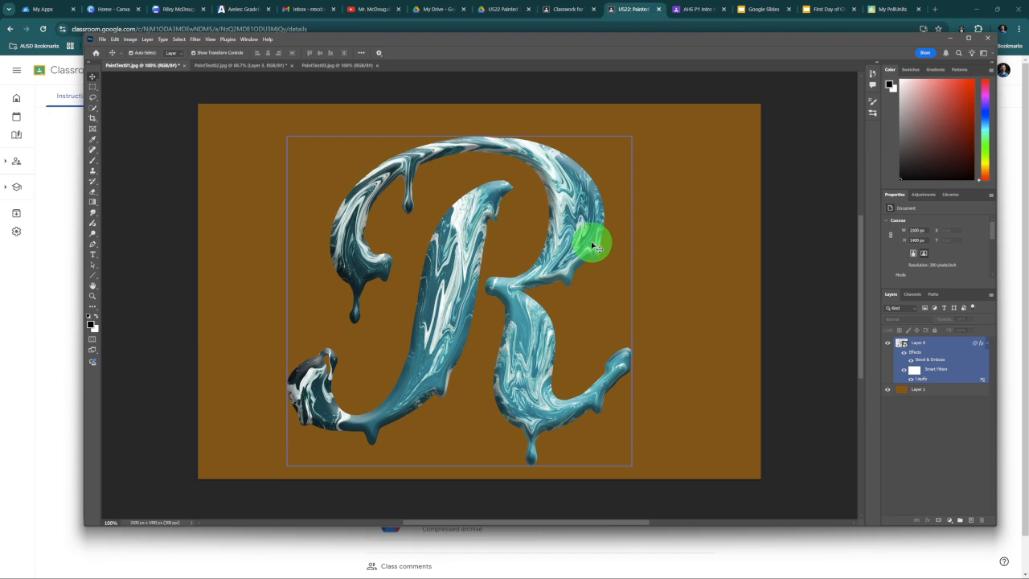
{"action": "left_click", "coordinate": [553, 317]}
{"action": "left_click", "coordinate": [915, 447]}
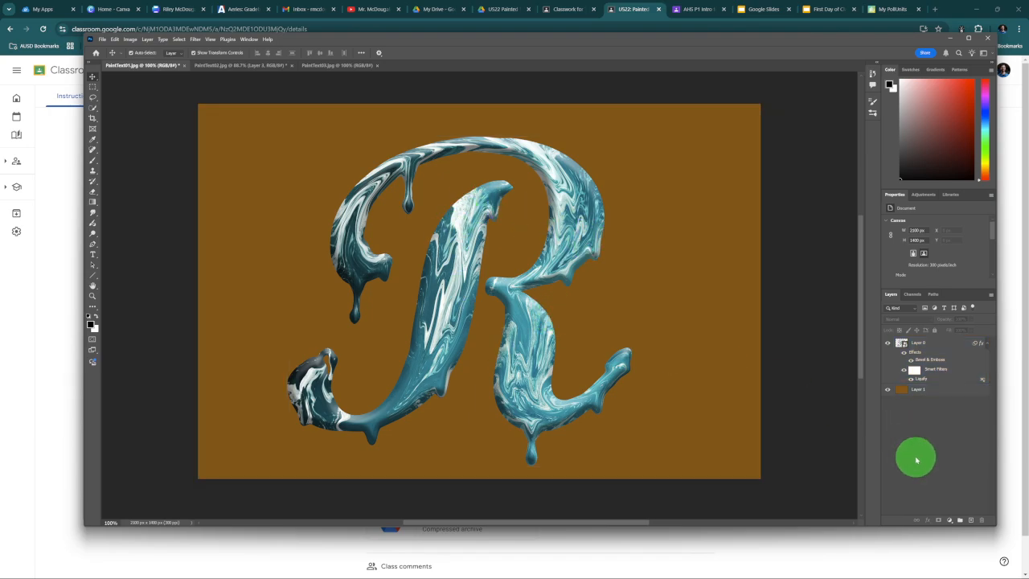
Step: Switch to the U522: Painted Text Effect assignment page in Google Classroom and bring up the OBS window
{"action": "left_click", "coordinate": [856, 546]}
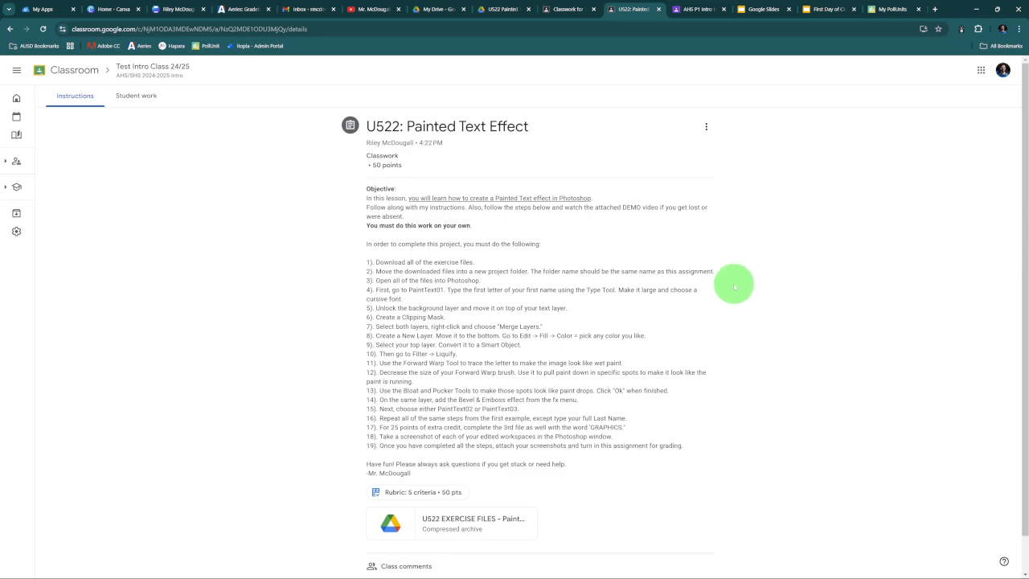
{"action": "left_click", "coordinate": [735, 569]}
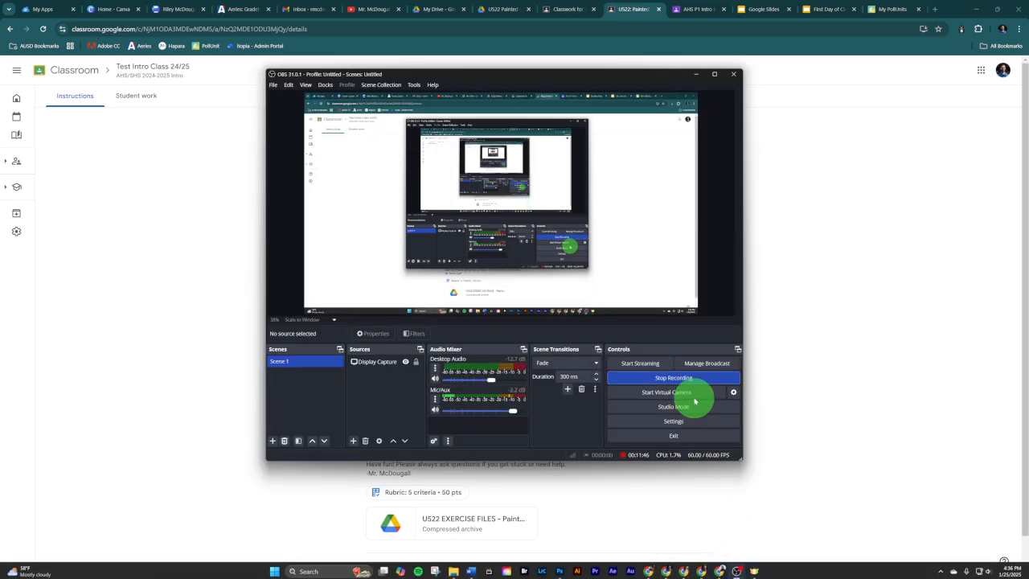